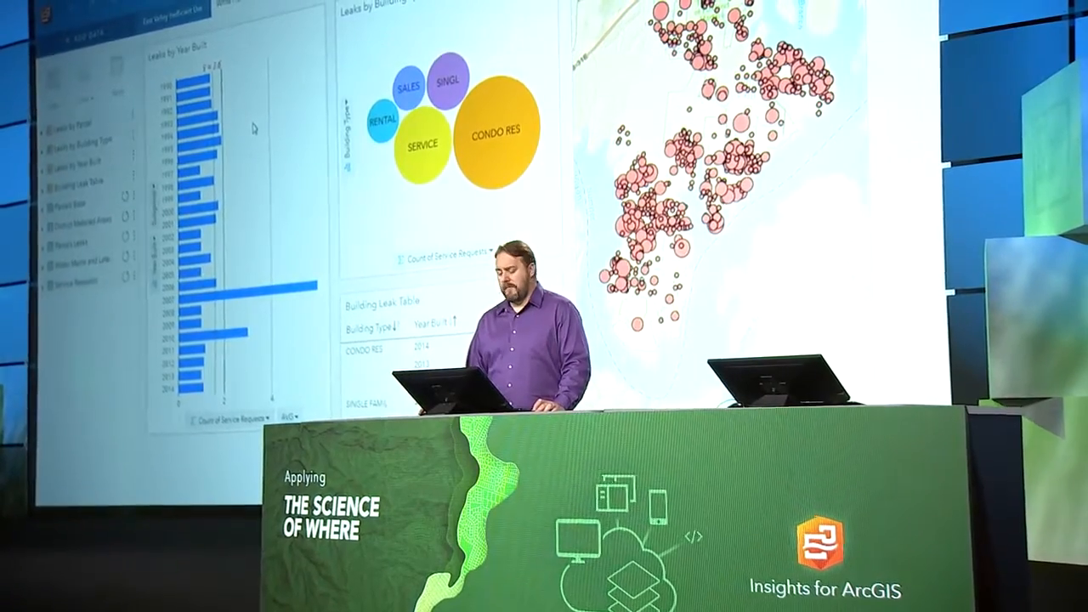
- Highlight the 2007 bar, the CONDO RES building type and the table's 2007 condo row to see the matching leaks
left_click(277, 295)
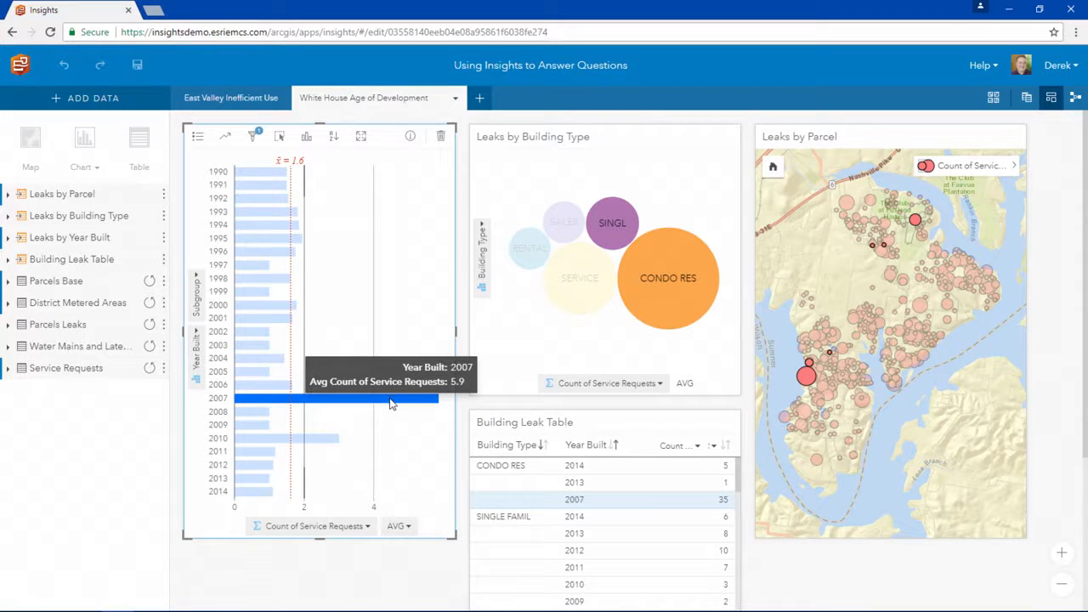
left_click(644, 299)
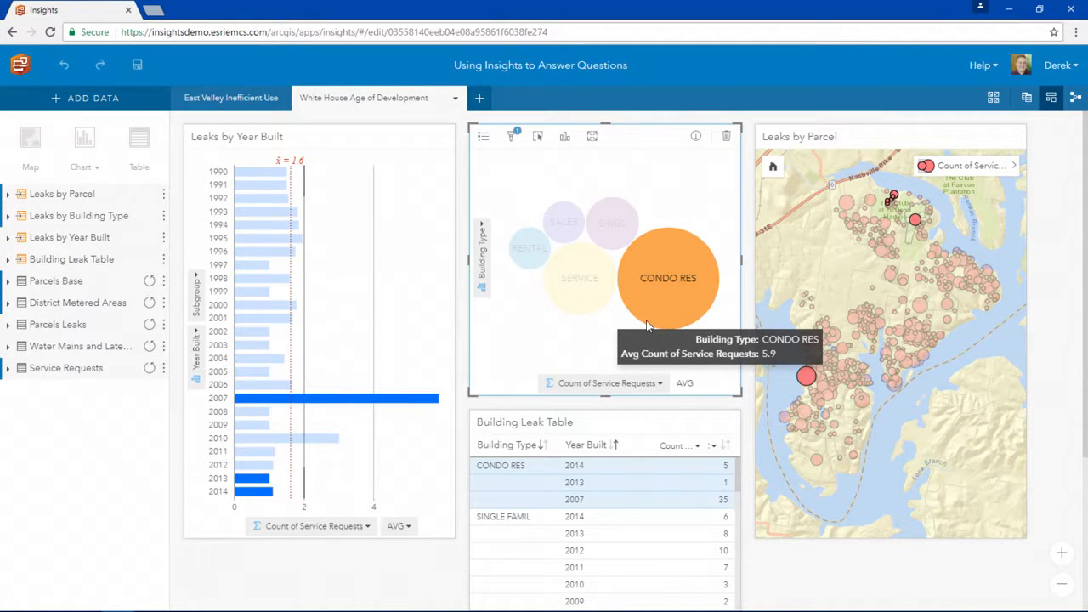
left_click(627, 499)
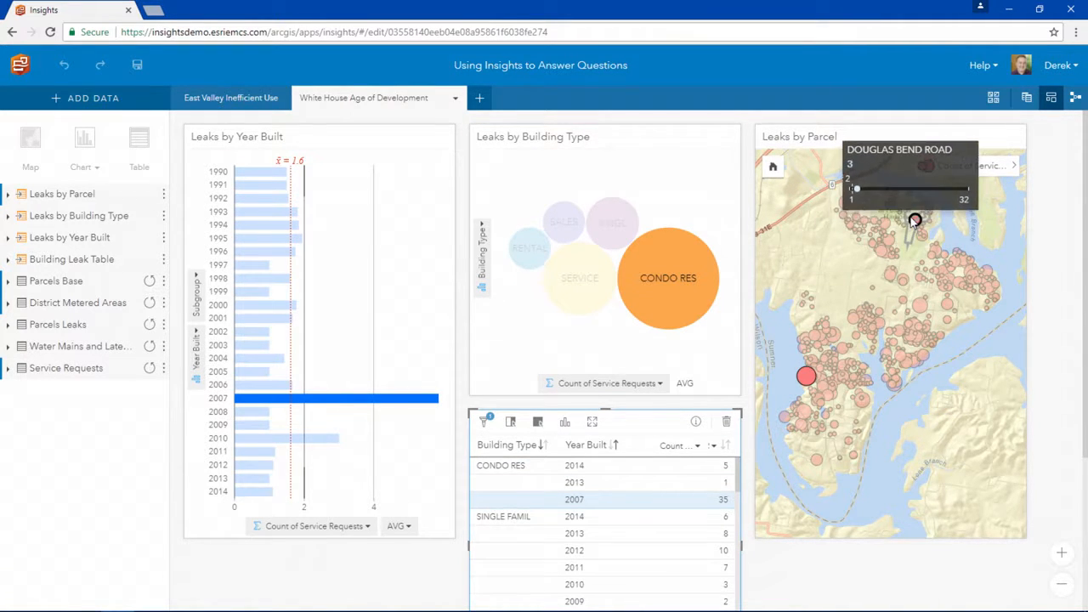
- Maximize the Leaks by Parcel map and zoom to the large highlighted parcel by the lake at Tanasi Shrs
left_click(969, 137)
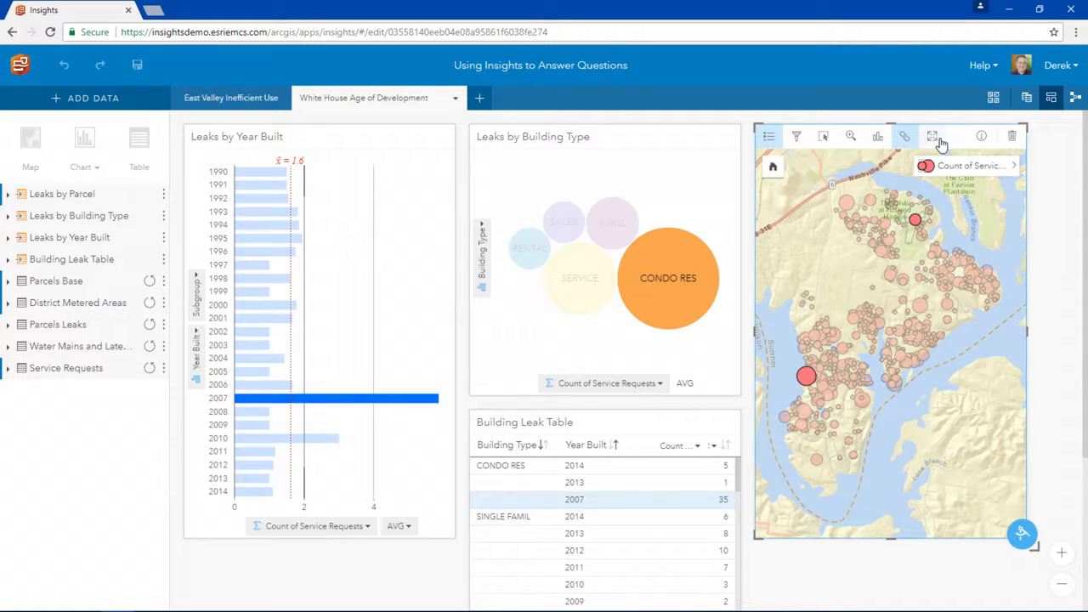
left_click(933, 138)
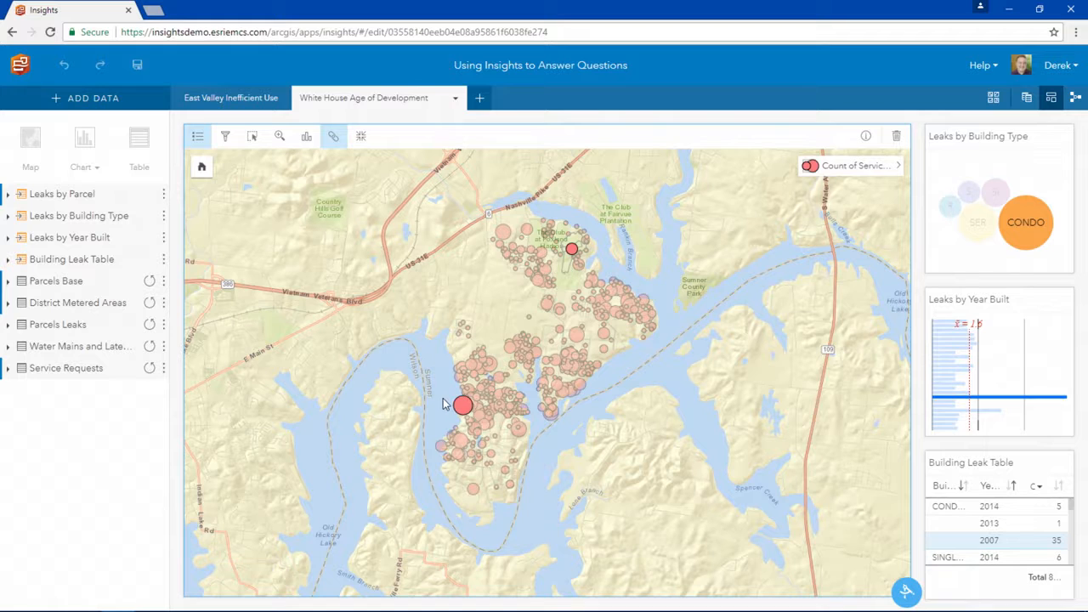
left_click_drag(475, 412, 476, 414)
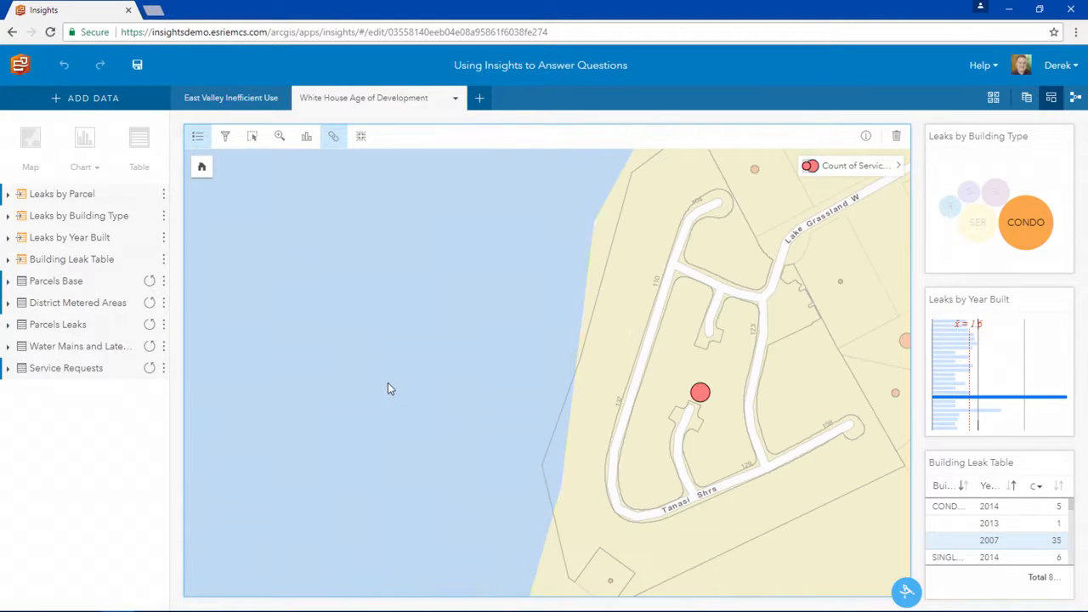
- Add the Material Type field from the water mains and laterals dataset to the parcel map as a layer
left_click(103, 349)
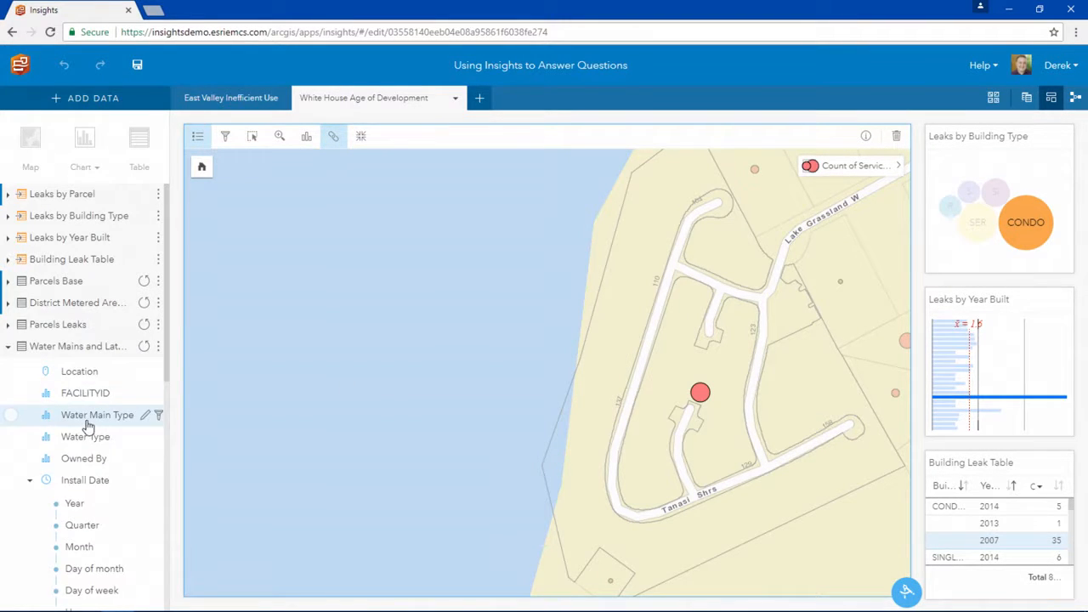
scroll(74, 437, "down", 5)
mouse_move(85, 577)
left_mouse_down()
mouse_move(292, 554)
mouse_move(454, 338)
mouse_move(456, 320)
left_mouse_up()
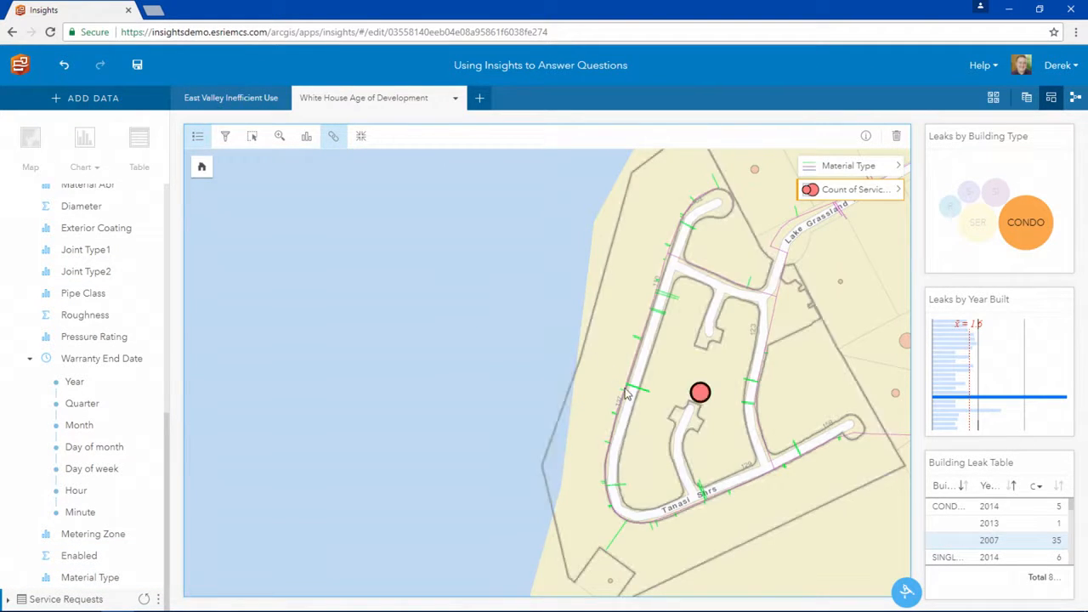
- Open the Material Type layer's options and examine the pipe materials around the highlighted condo parcel
mouse_move(650, 398)
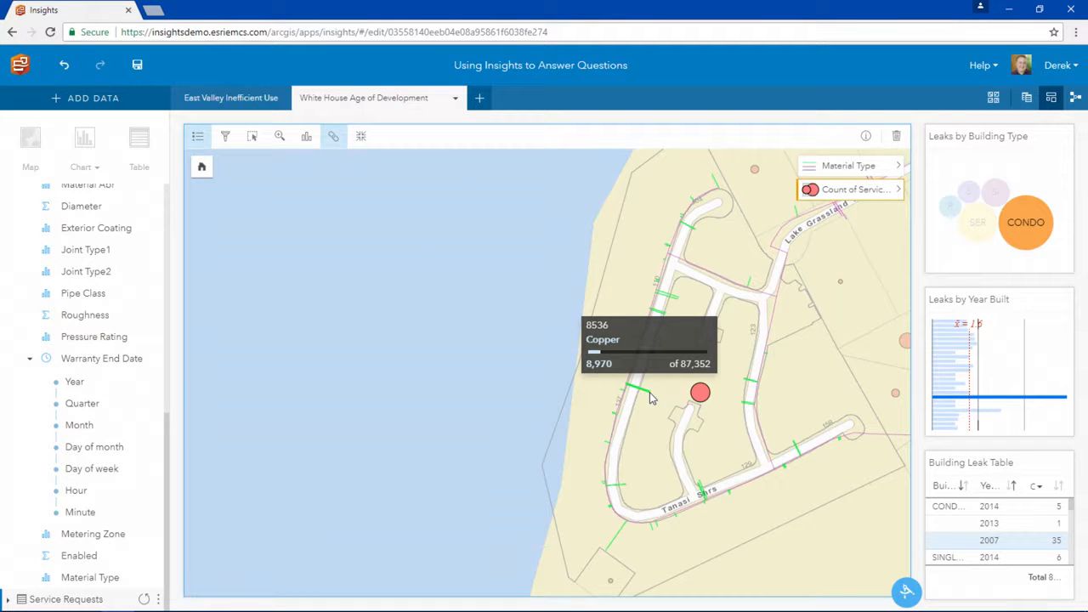
left_click(897, 167)
left_click(984, 265)
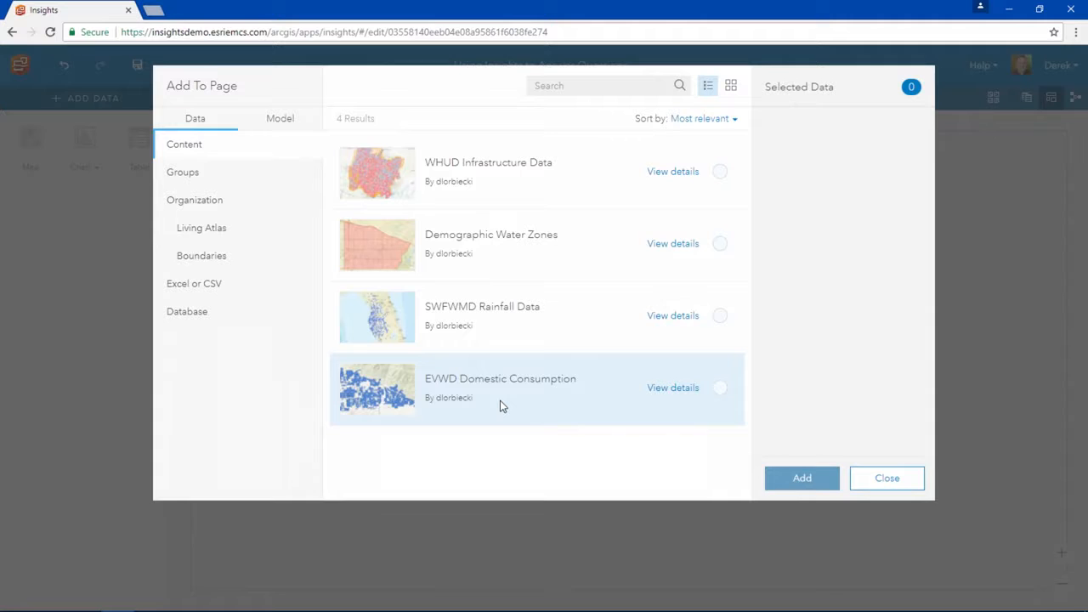
- Add the EVWD Domestic Consumption data to the page with both its Meters and Consumption layers
left_click(499, 401)
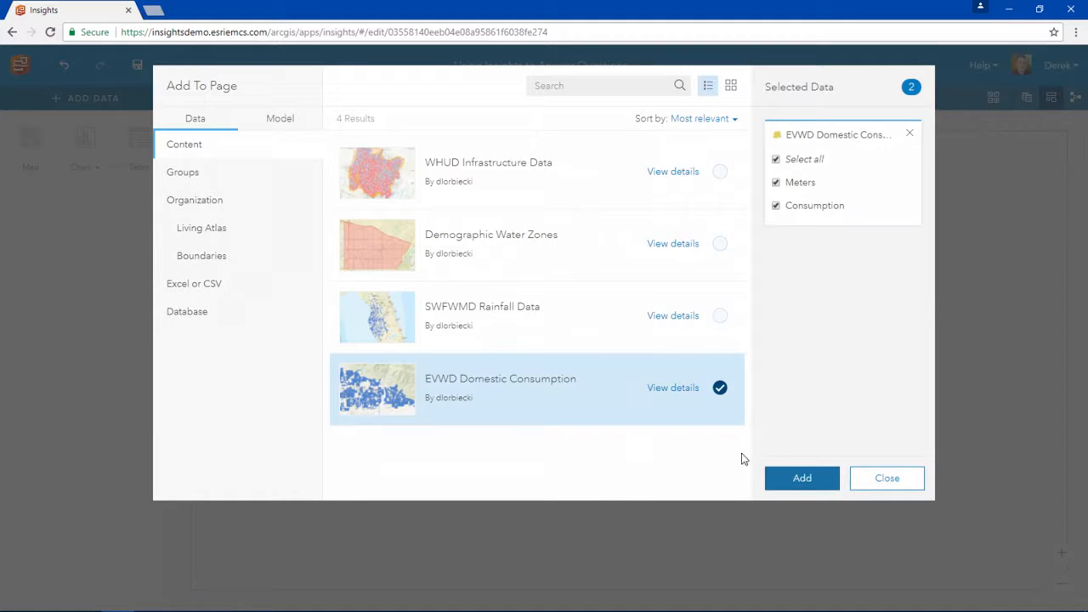
left_click(801, 477)
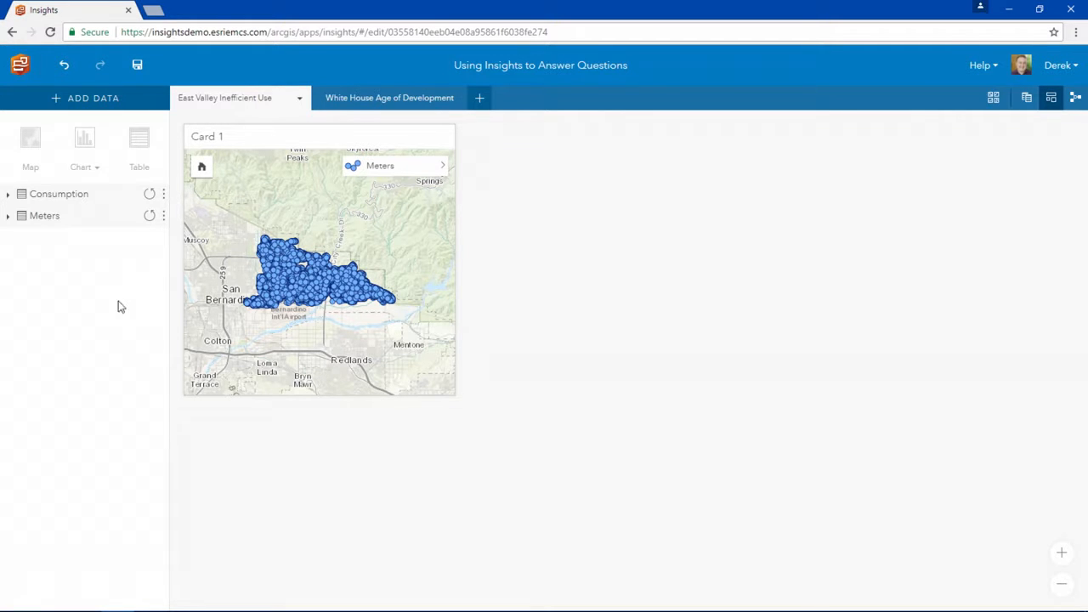
- Look through the fields of the Meters and Consumption datasets, collapsing each list again
left_click(94, 226)
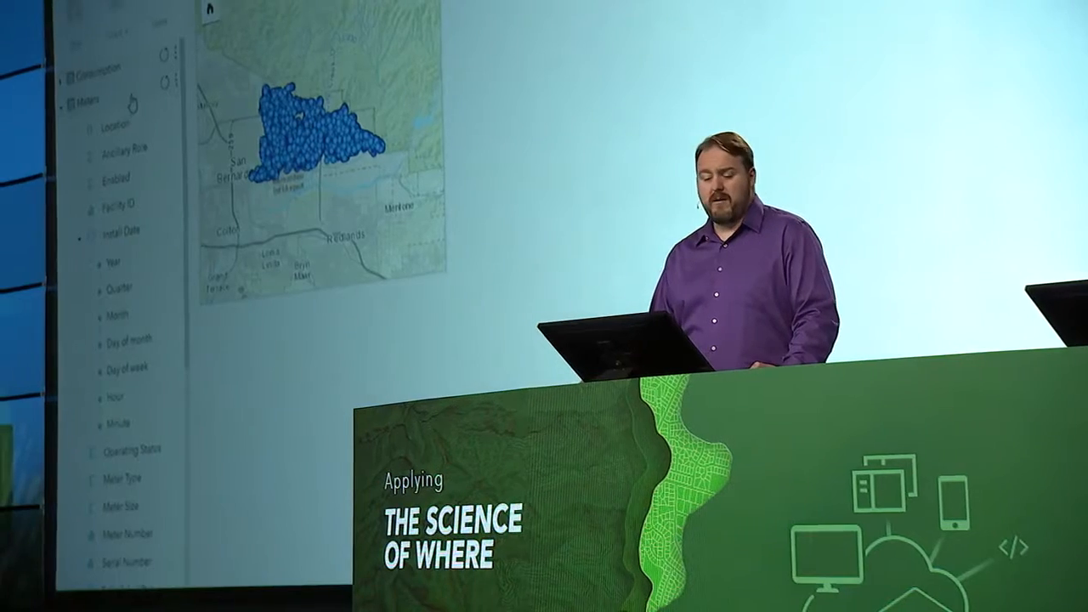
left_click(94, 223)
left_click(136, 72)
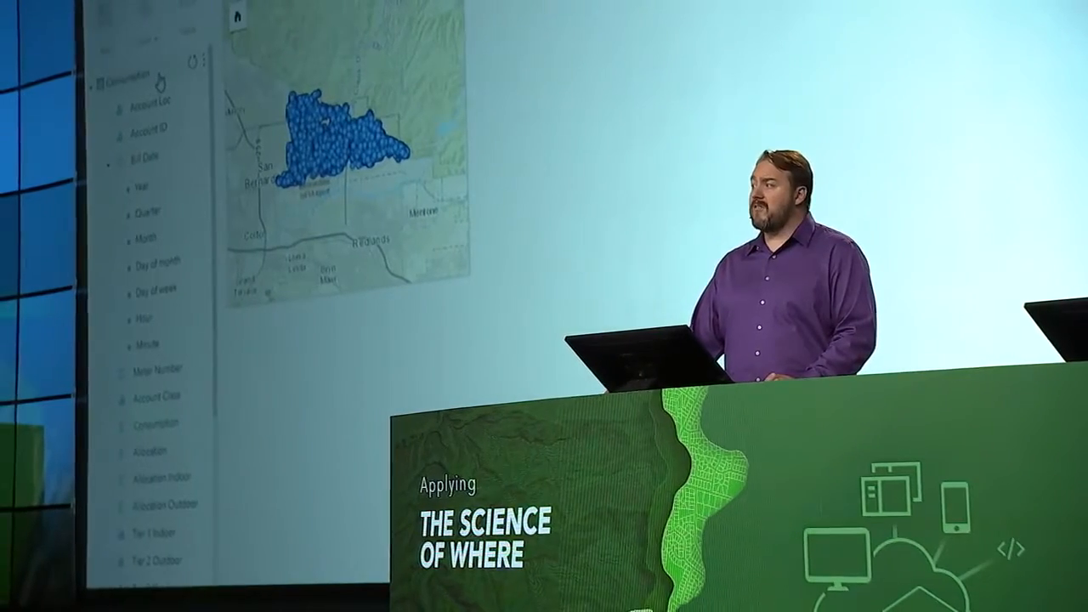
left_click(170, 82)
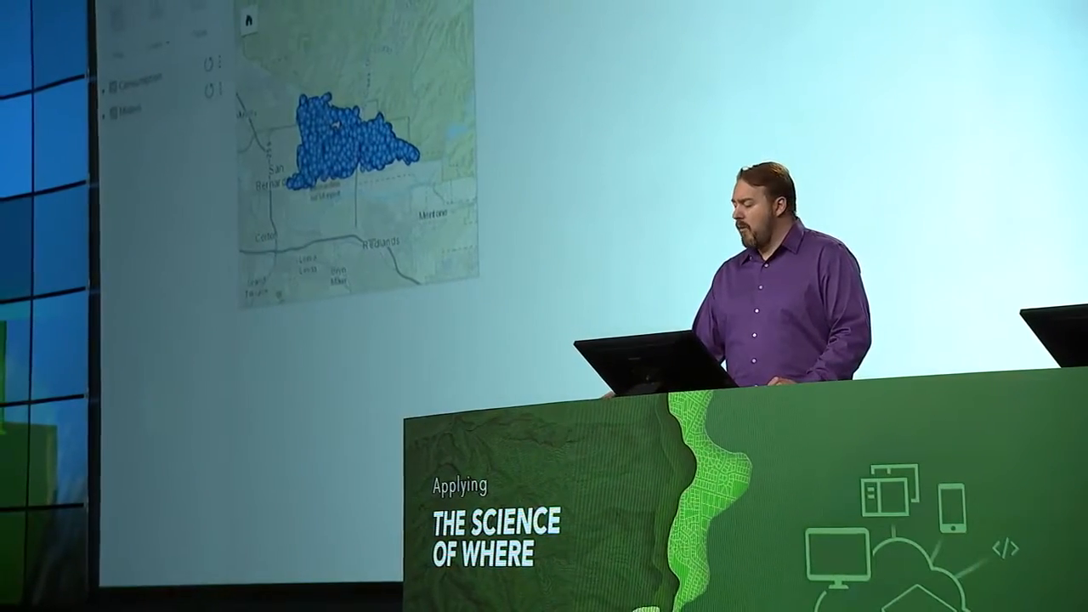
- Create a relationship between the Consumption and Meters datasets on the Account ID field
left_click(174, 3)
left_click(384, 37)
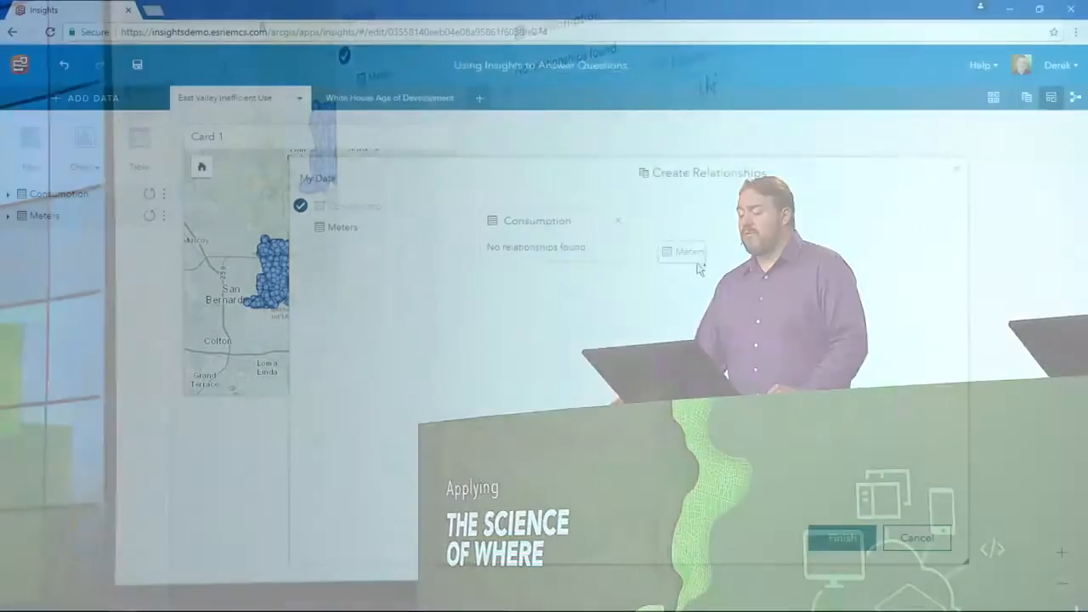
left_click_drag(686, 250, 795, 221)
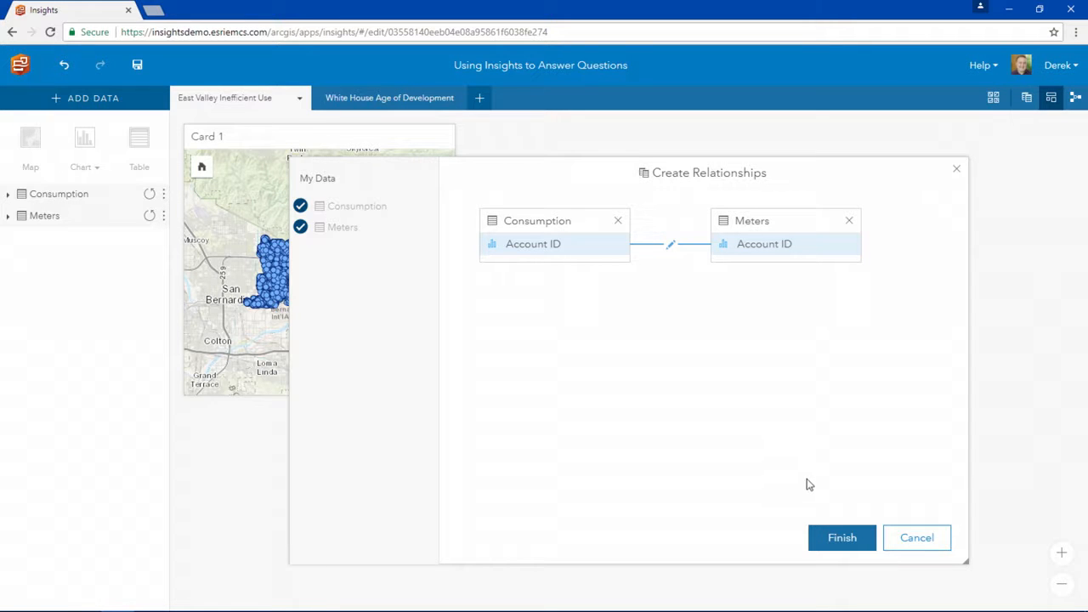
left_click(830, 535)
- Delete the Meters map card and create a map of Inefficient Use from the joined Consumption - Meters dataset
left_click(440, 143)
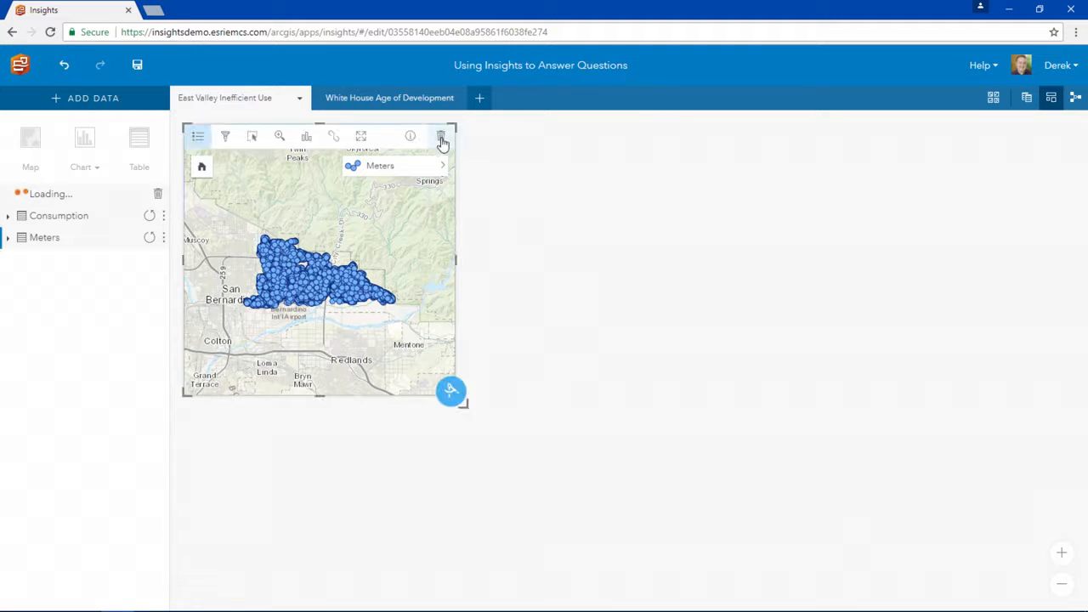
left_click(440, 141)
left_click(96, 197)
scroll(92, 323, "down", 10)
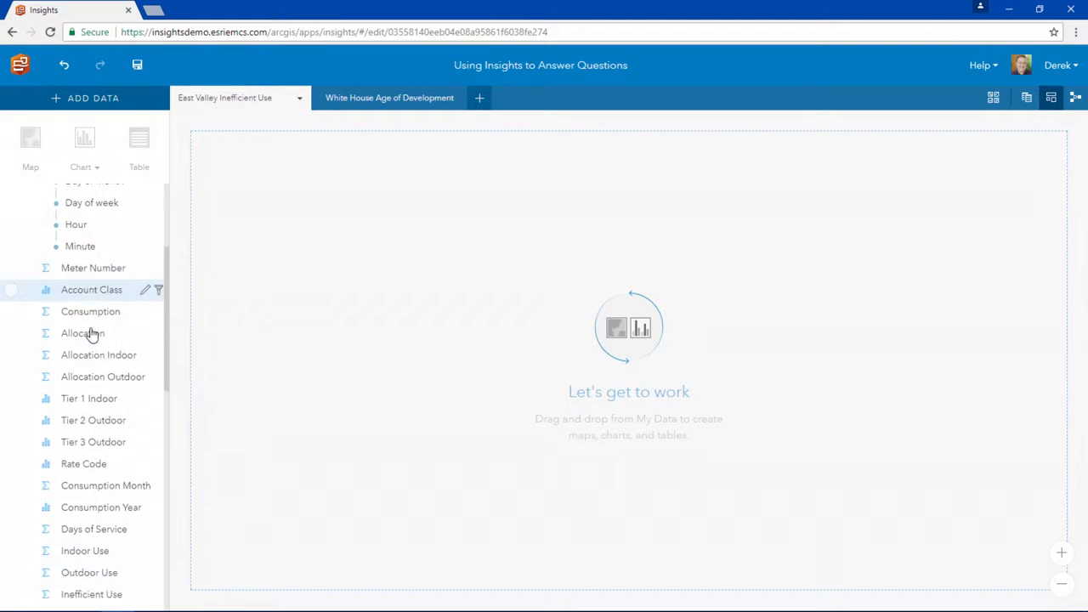
left_click_drag(96, 459, 232, 273)
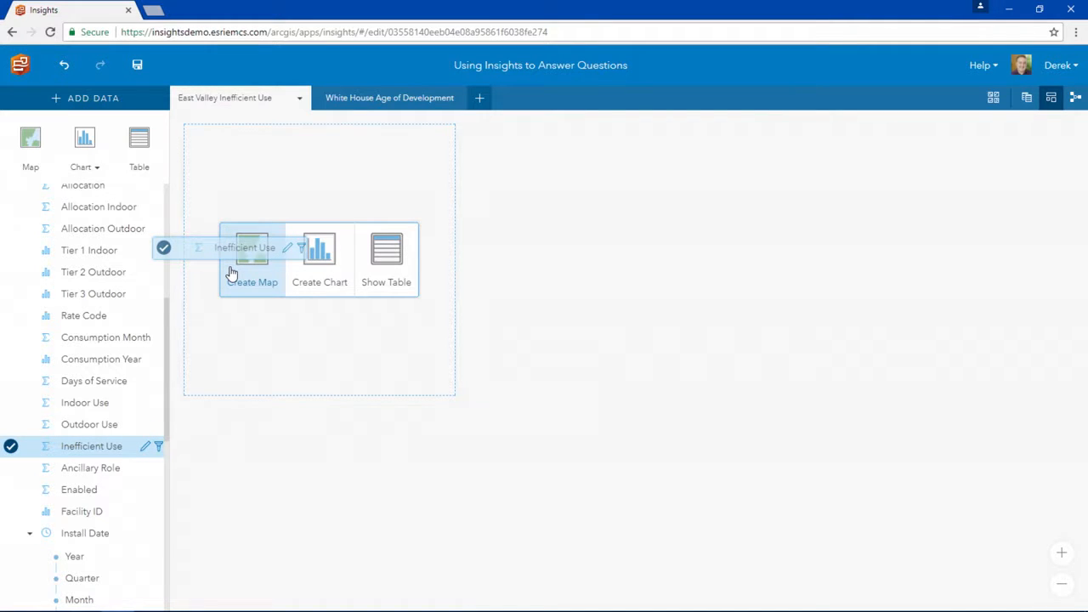
left_click_drag(231, 273, 234, 272)
- Widen the Inefficient Use map card and change the layer's symbol type to Heat Map
left_click_drag(452, 258, 595, 259)
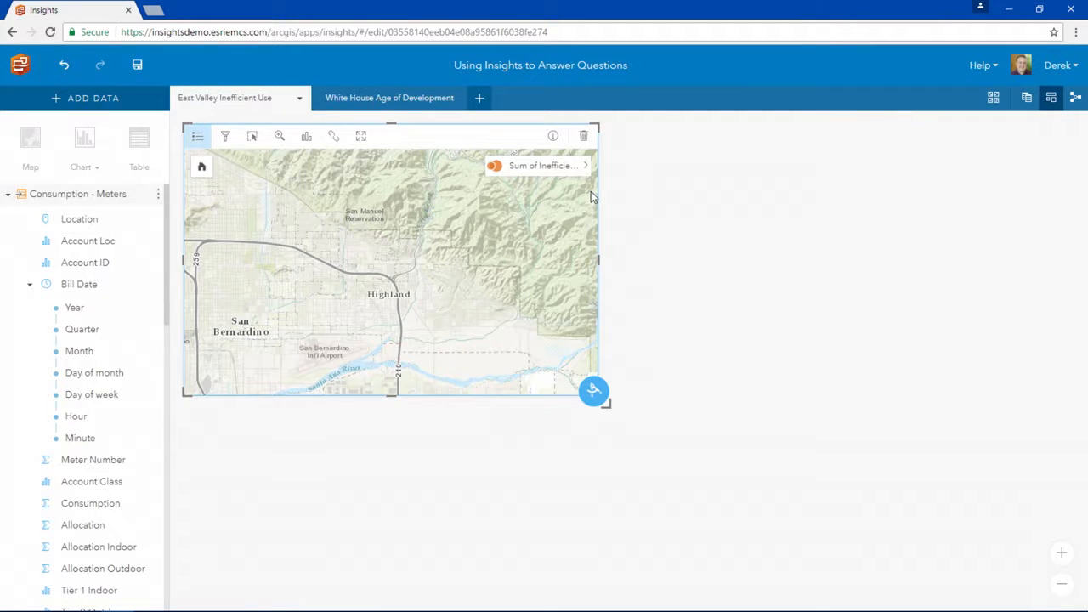
left_click(585, 165)
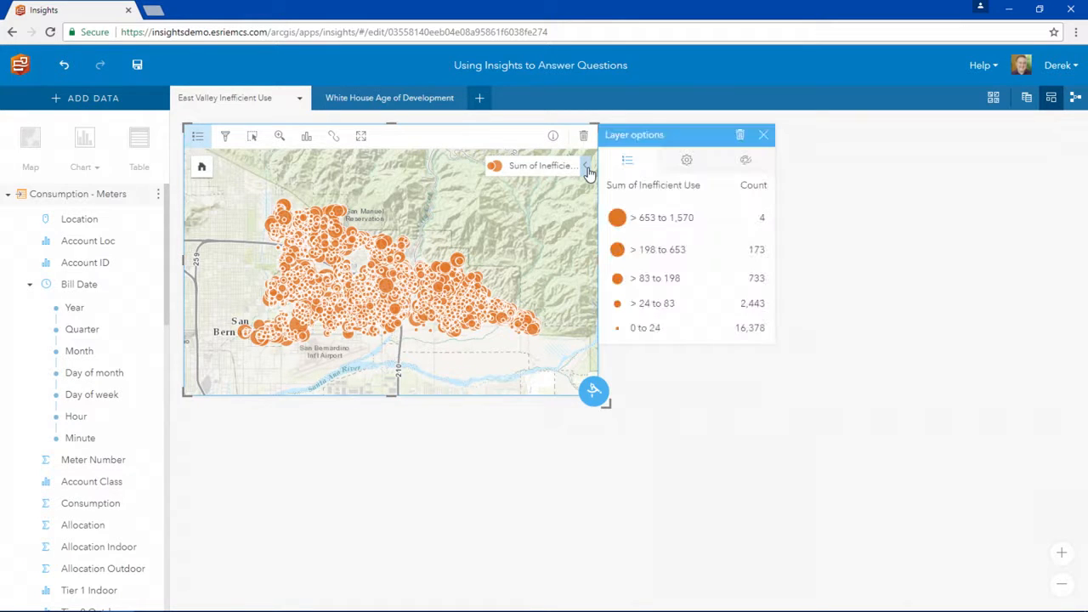
left_click(686, 161)
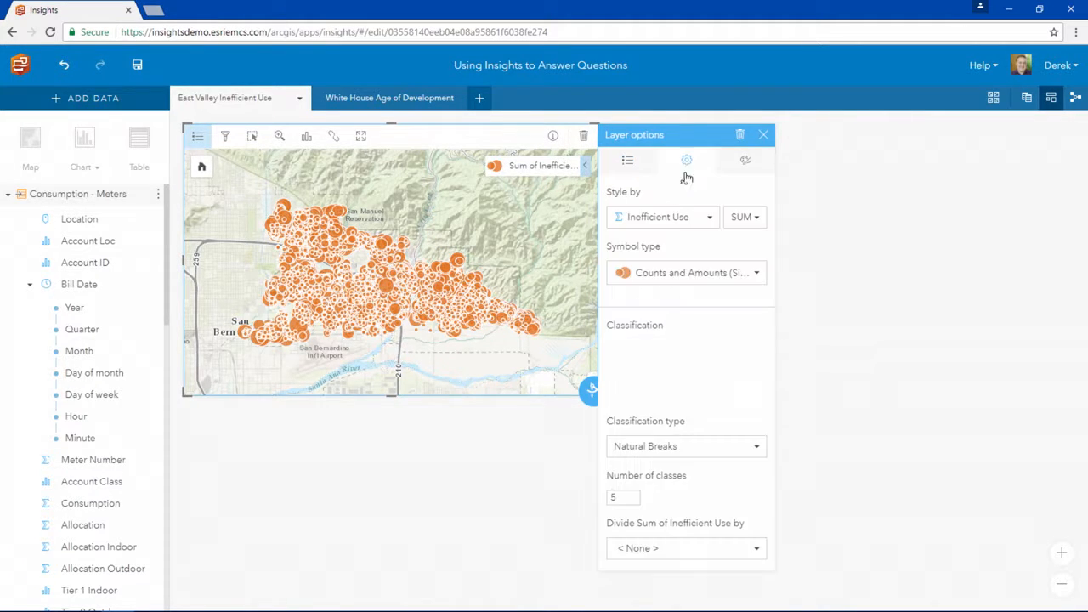
left_click(697, 272)
left_click(701, 395)
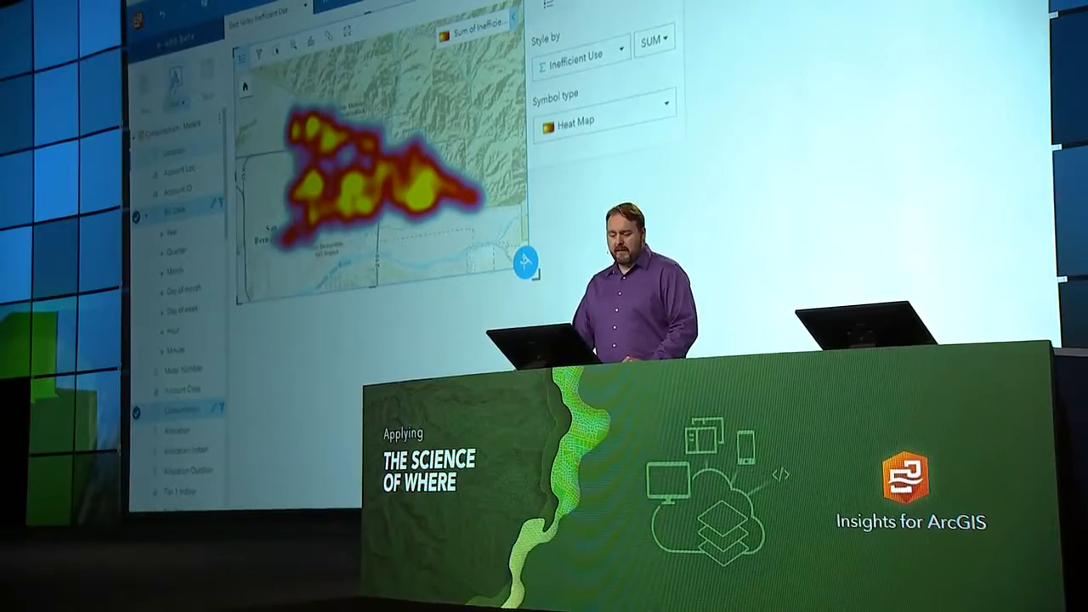
- Create a line chart of Consumption over Bill Date beside the heat map
left_click(176, 78)
left_click_drag(351, 317, 800, 64)
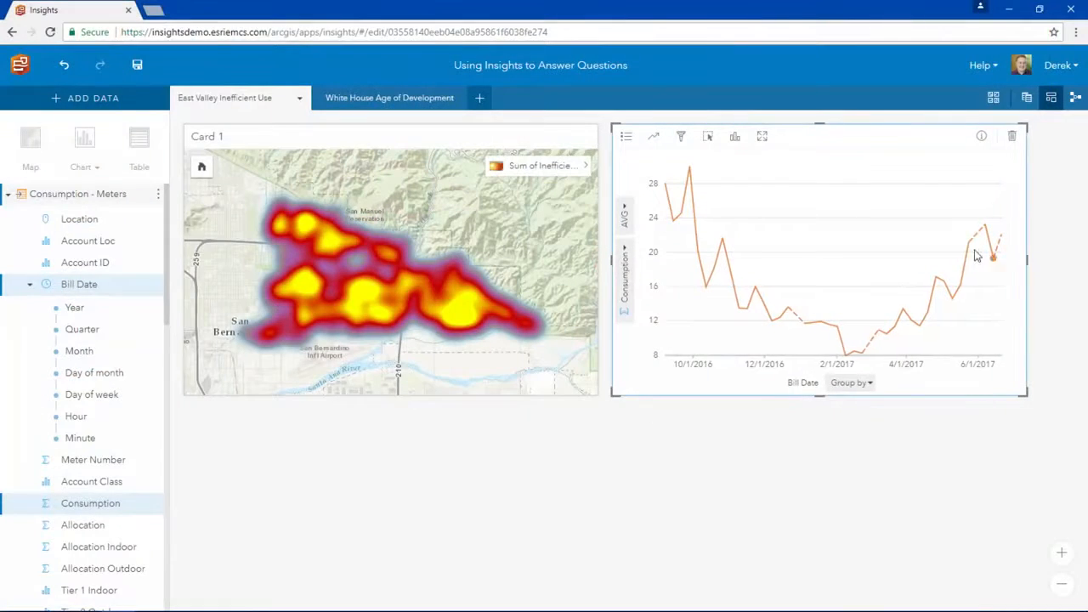
- Select the peaks of 10/23/2016 and 4/23/2017 on the consumption chart to examine where inefficient use concentrates
mouse_move(691, 174)
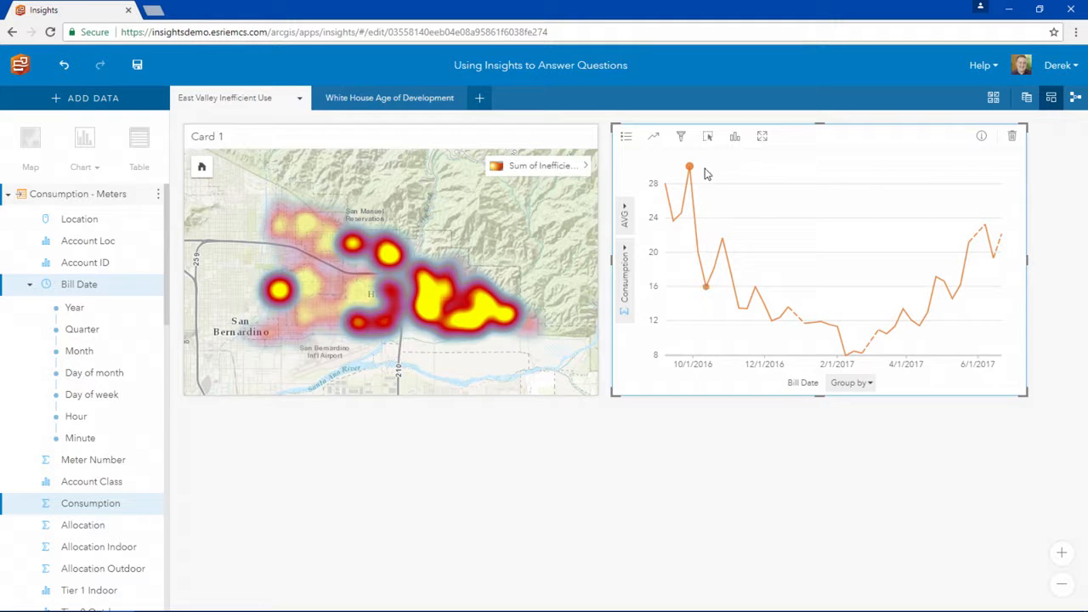
mouse_move(723, 241)
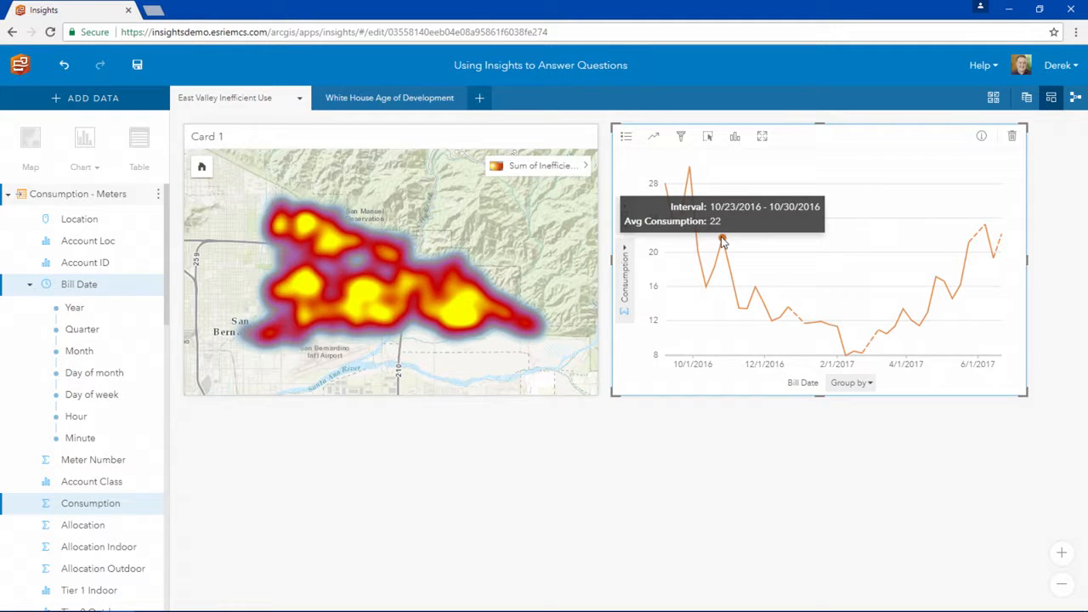
left_click(722, 240)
mouse_move(938, 283)
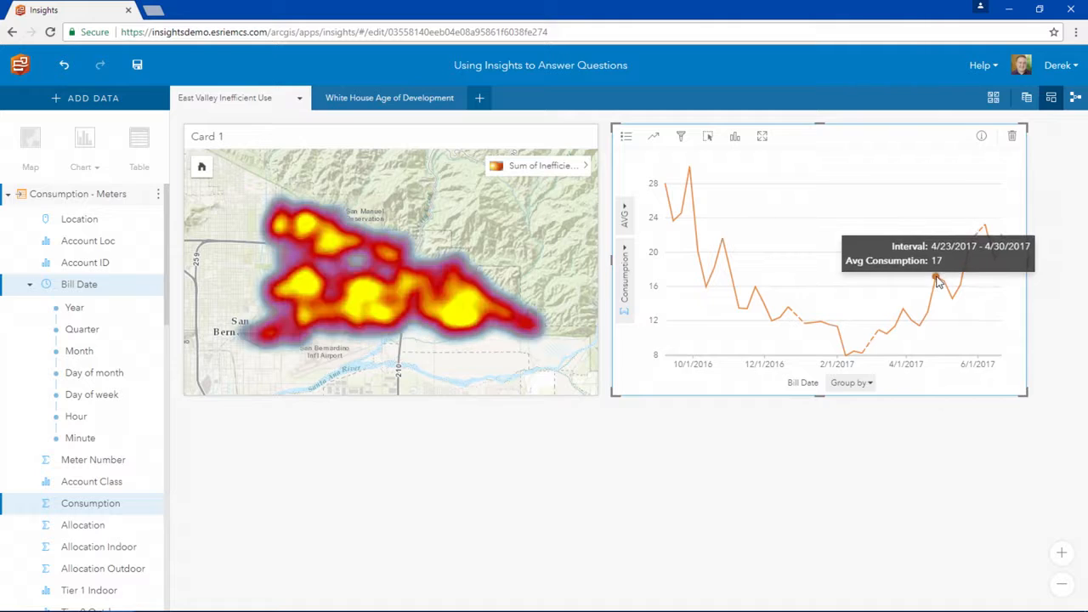
left_click(937, 283)
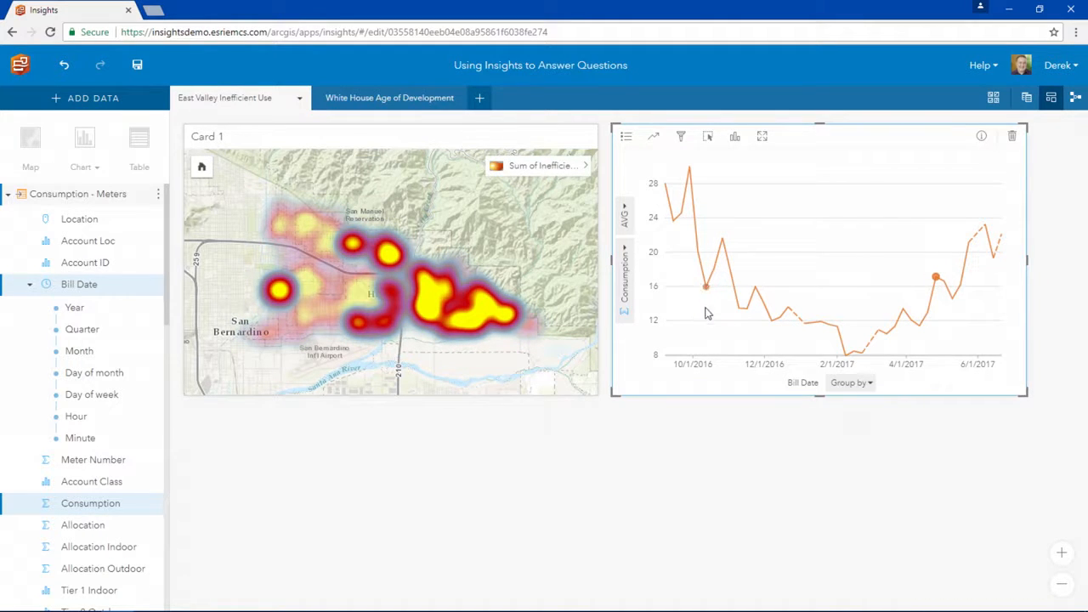
- Calculate a ratio field named Usage Ratio on the Sum of Inefficient Use layer, dividing Outdoor Use by Indoor Use
left_click(569, 327)
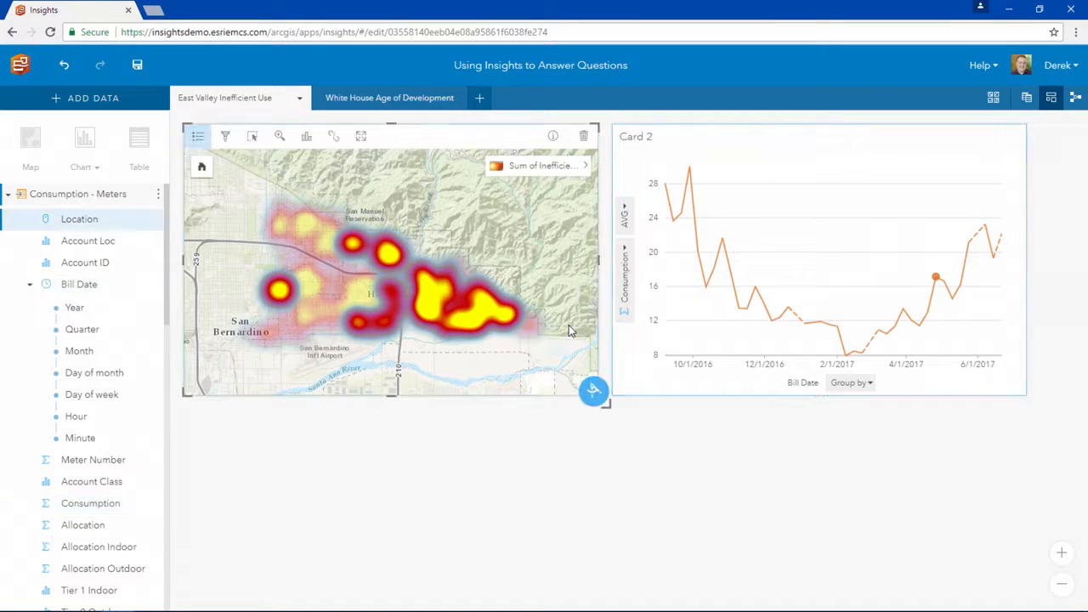
left_click(596, 396)
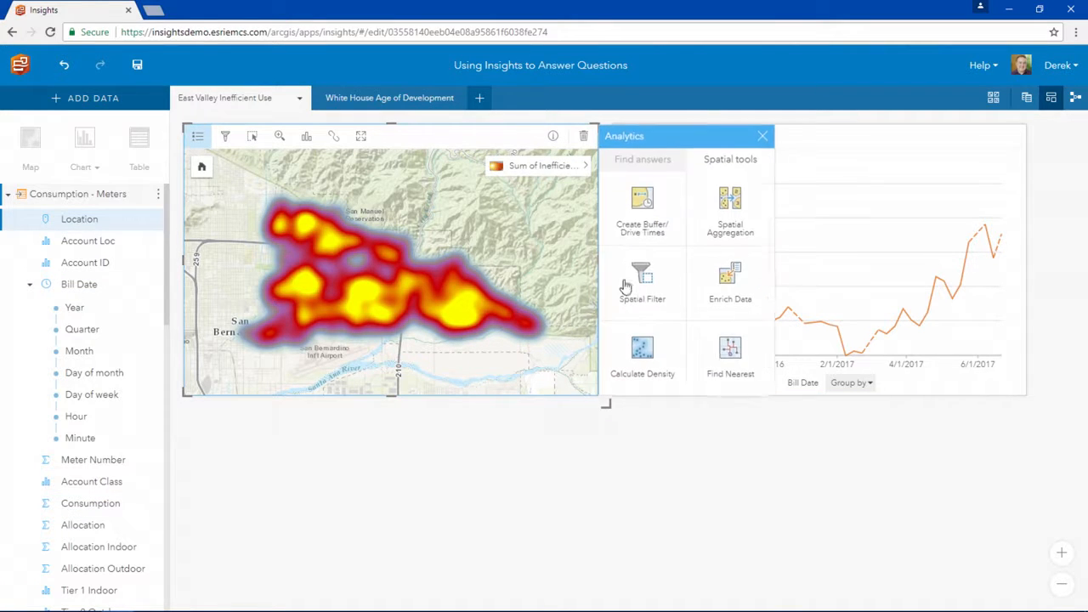
left_click(643, 160)
left_click(693, 244)
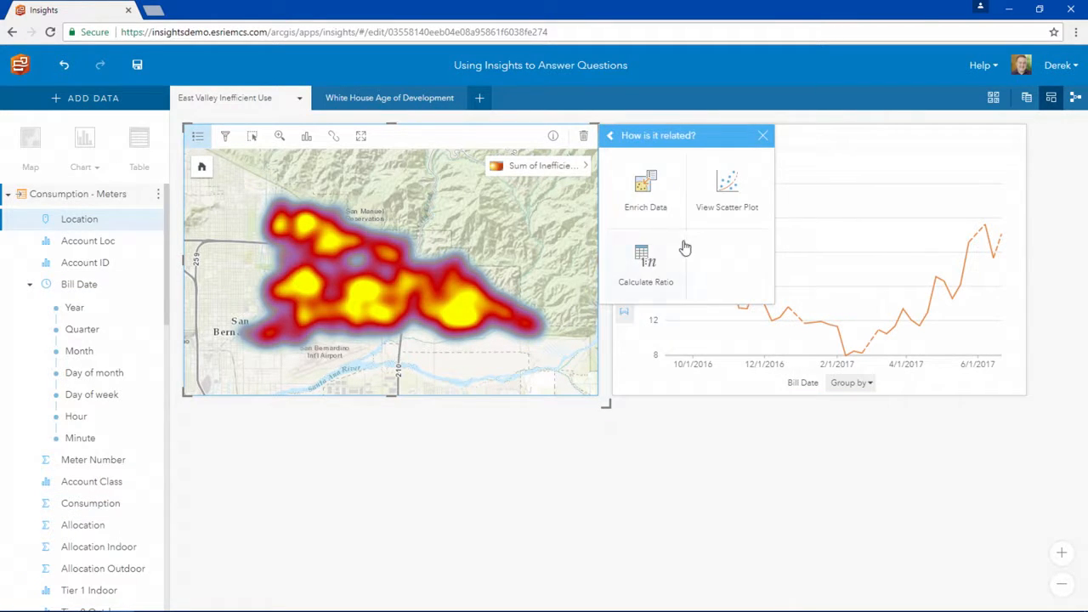
left_click(663, 249)
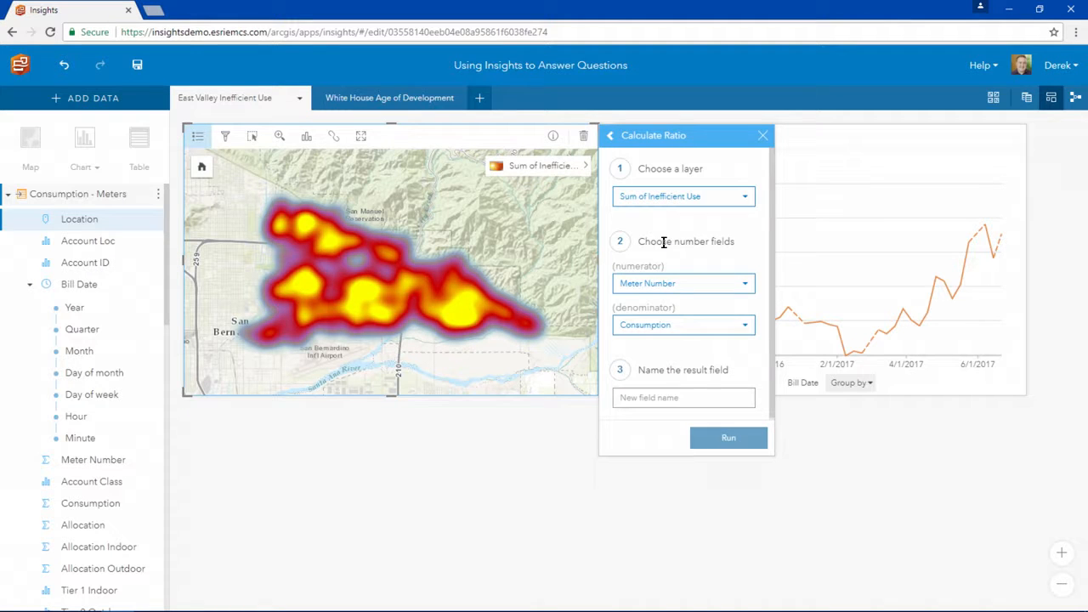
left_click(678, 282)
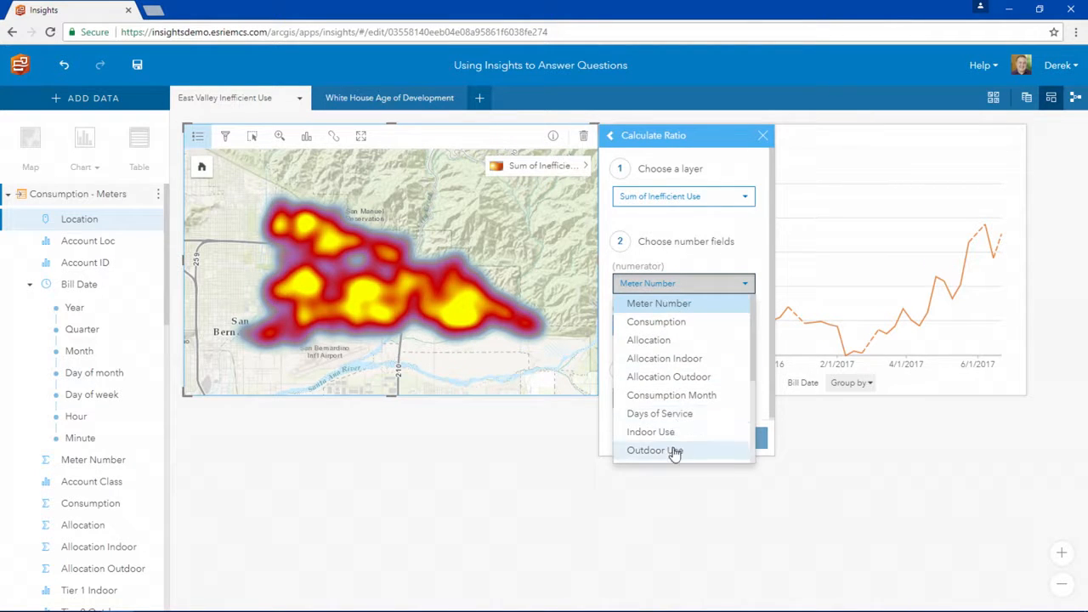
left_click(675, 449)
left_click(674, 327)
left_click(672, 480)
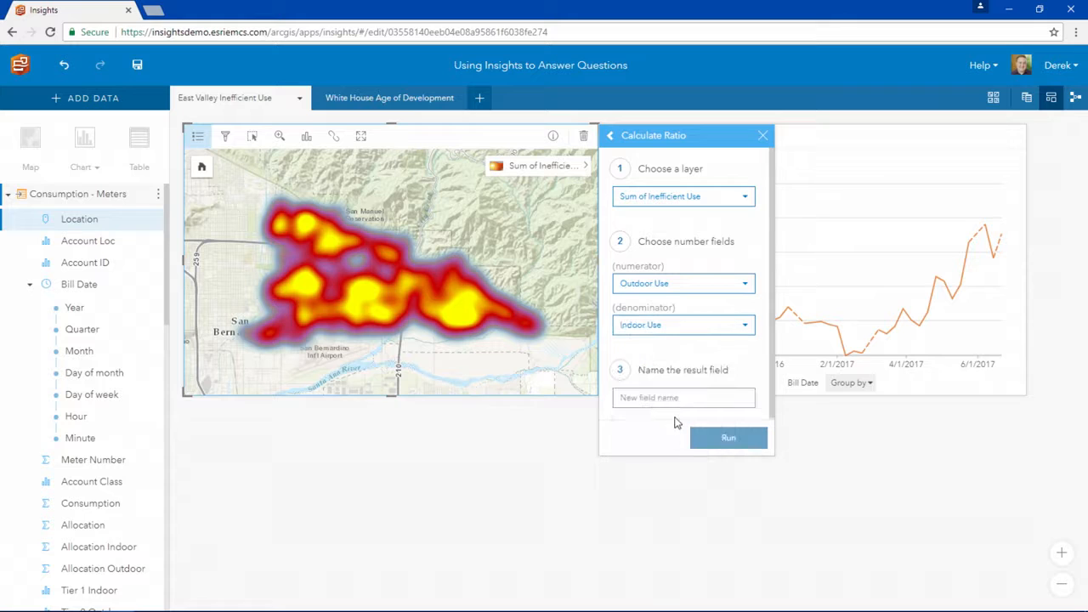
left_click(672, 400)
type("Usage Ratio")
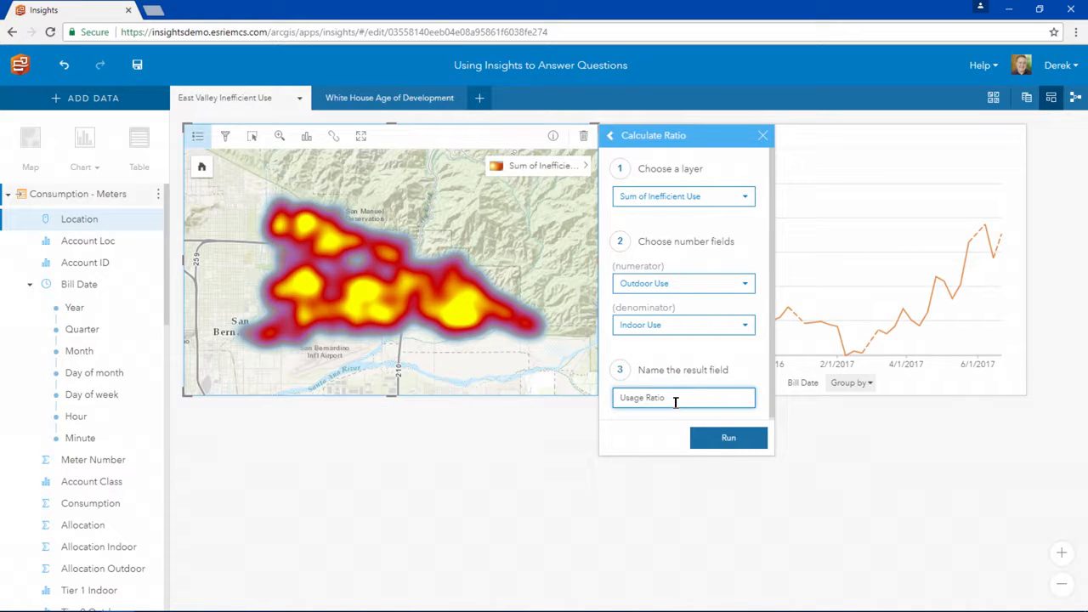
left_click(698, 438)
- Create a map of the Usage Ratio field below the heat map and widen its card to match the heat map's
scroll(89, 425, "down", 8)
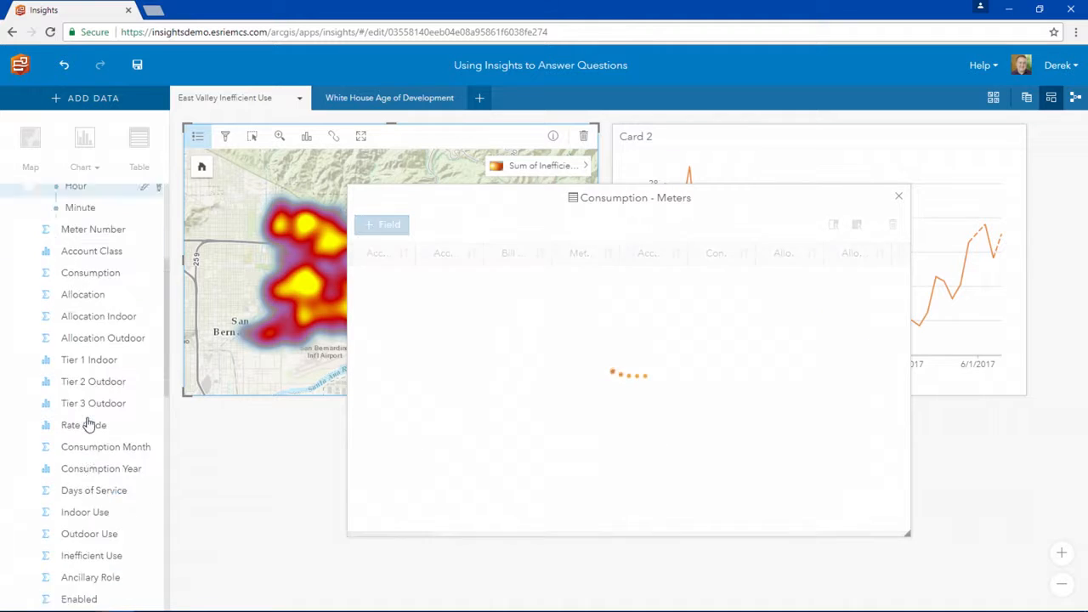
scroll(89, 424, "down", 5)
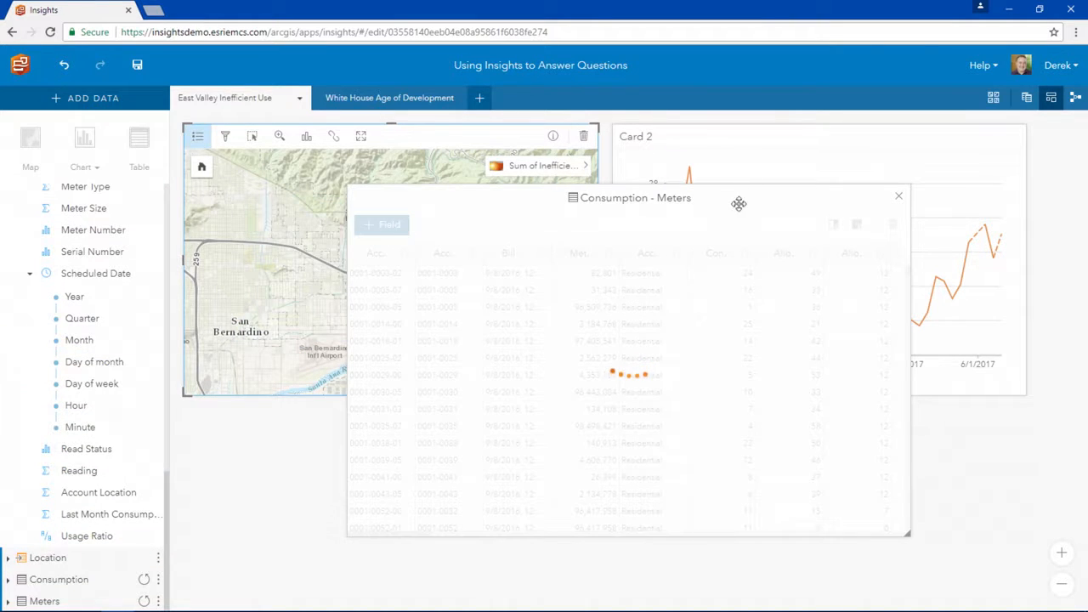
left_click(896, 199)
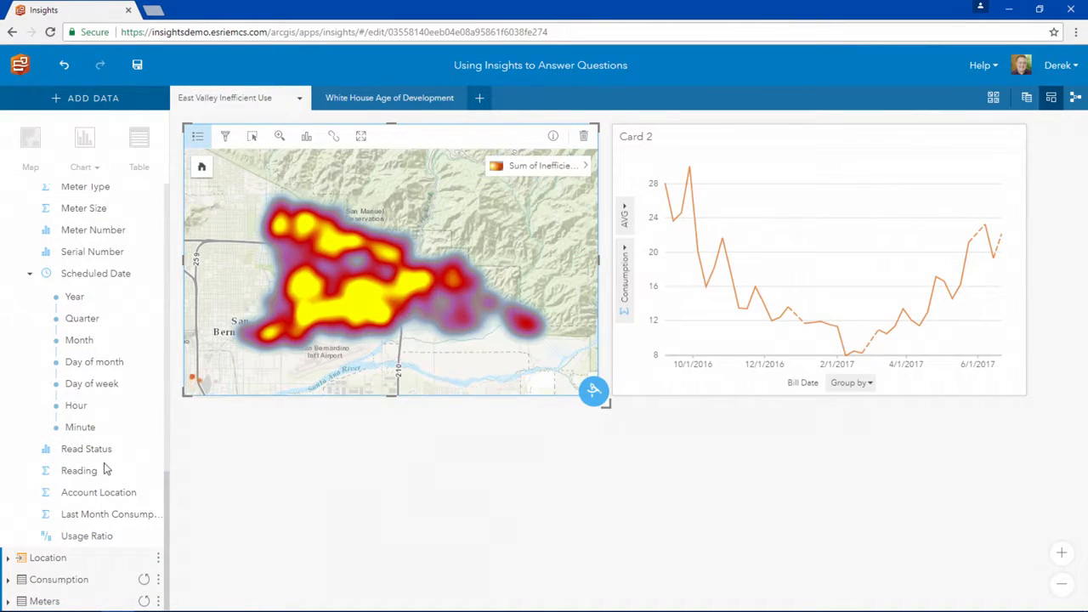
left_click(66, 536)
left_click_drag(67, 537, 232, 537)
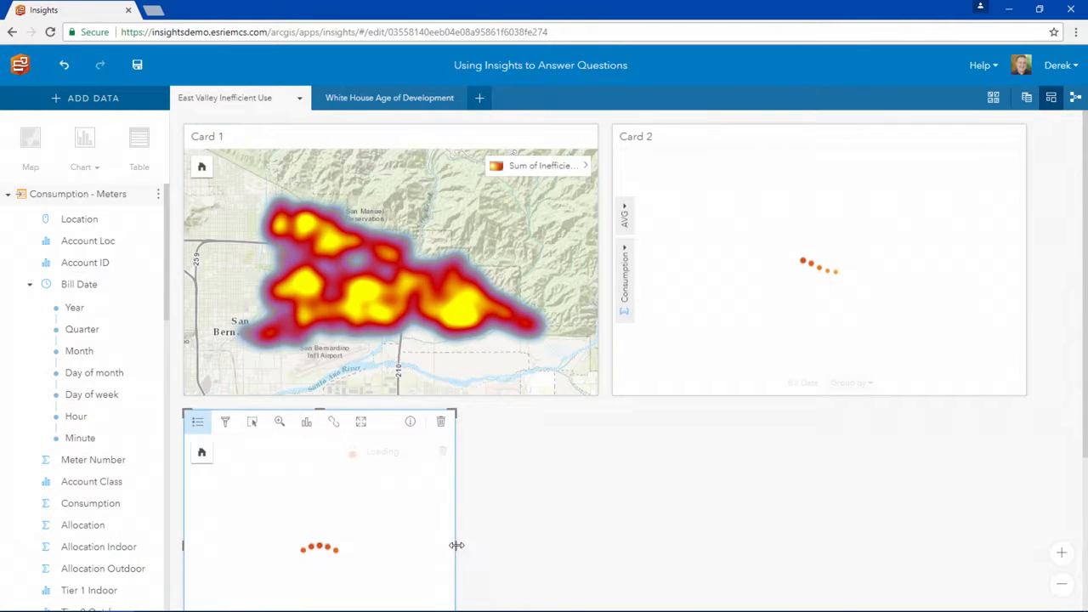
left_click_drag(456, 545, 618, 541)
- Filter the Usage Ratio map to a Sum of Usage Ratio of at least 20 and view the card's statistics
scroll(711, 514, "down", 1)
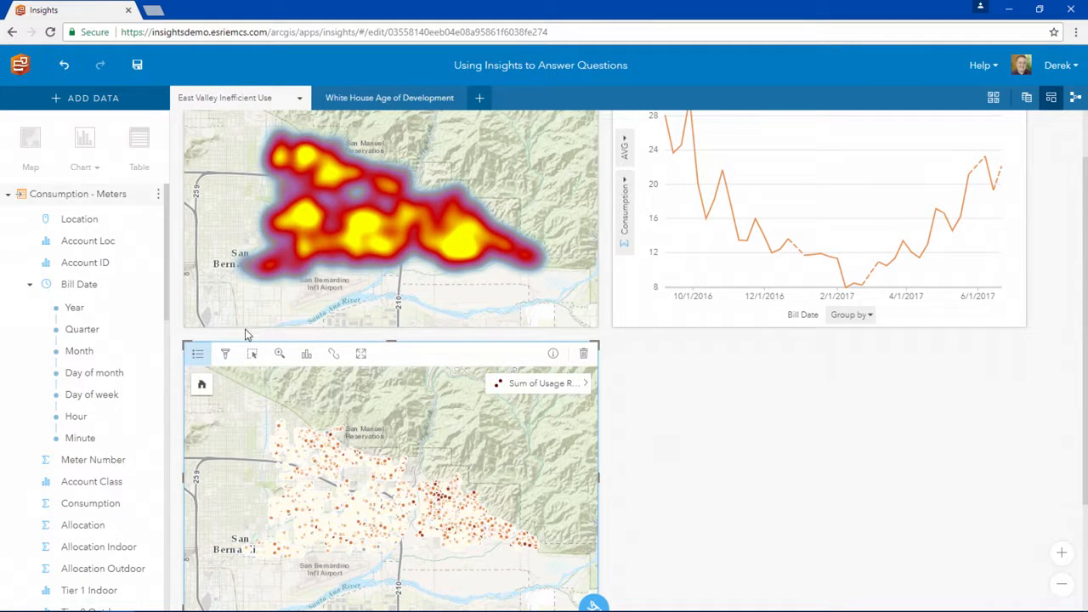
left_click(226, 355)
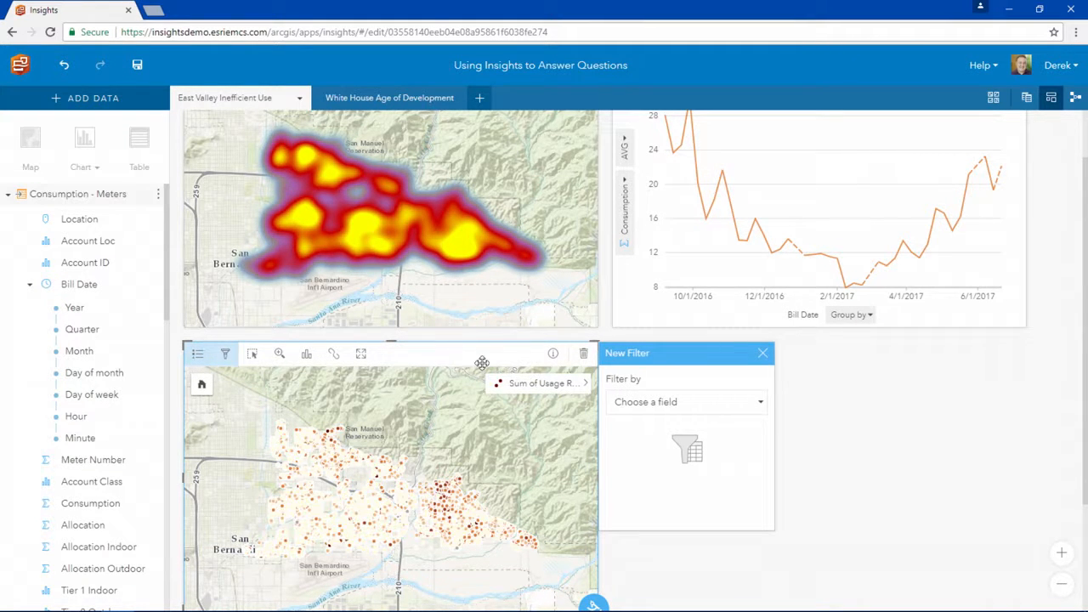
left_click(623, 404)
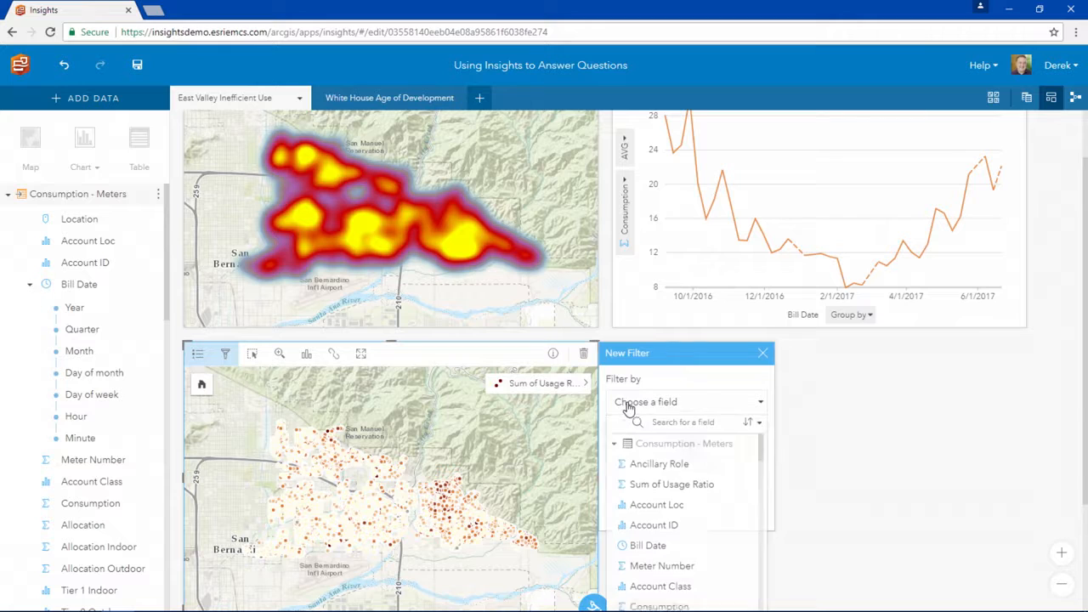
left_click(651, 486)
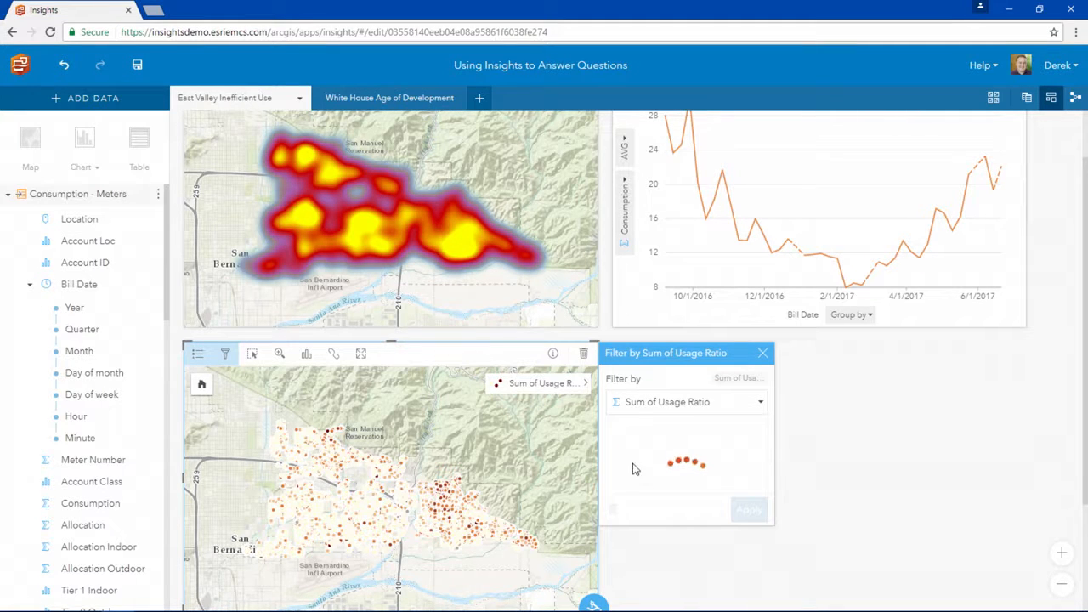
left_click(606, 457)
left_click(637, 476)
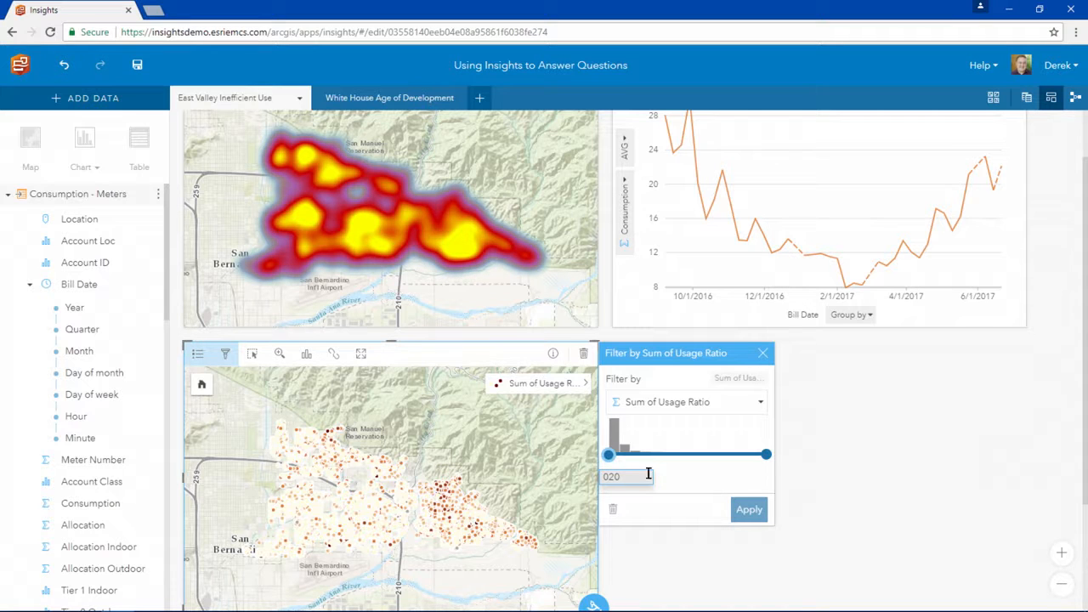
type("20")
left_click(749, 509)
left_click(763, 352)
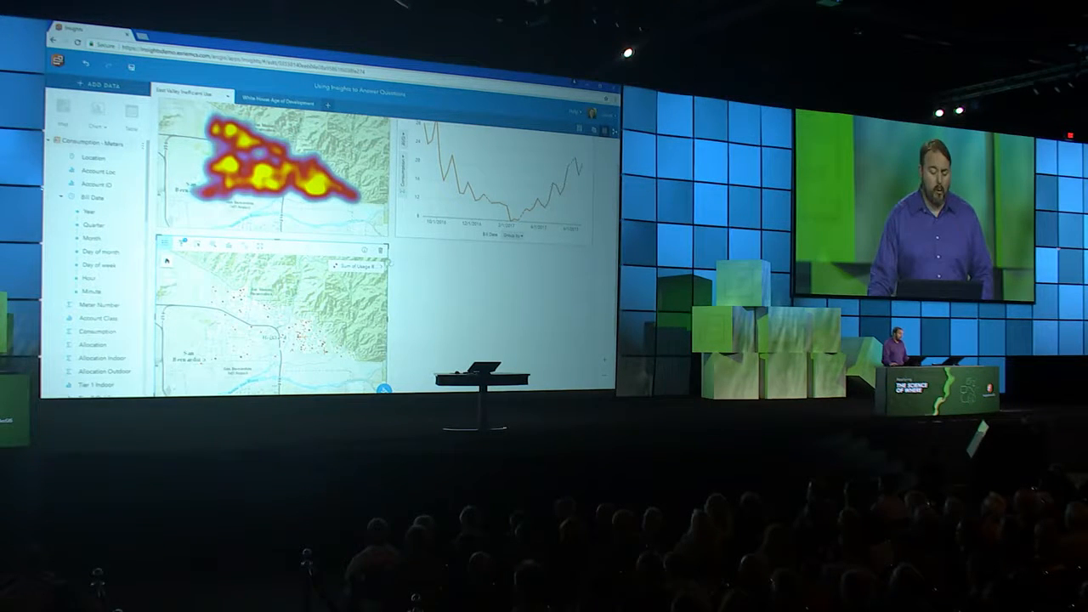
left_click(366, 254)
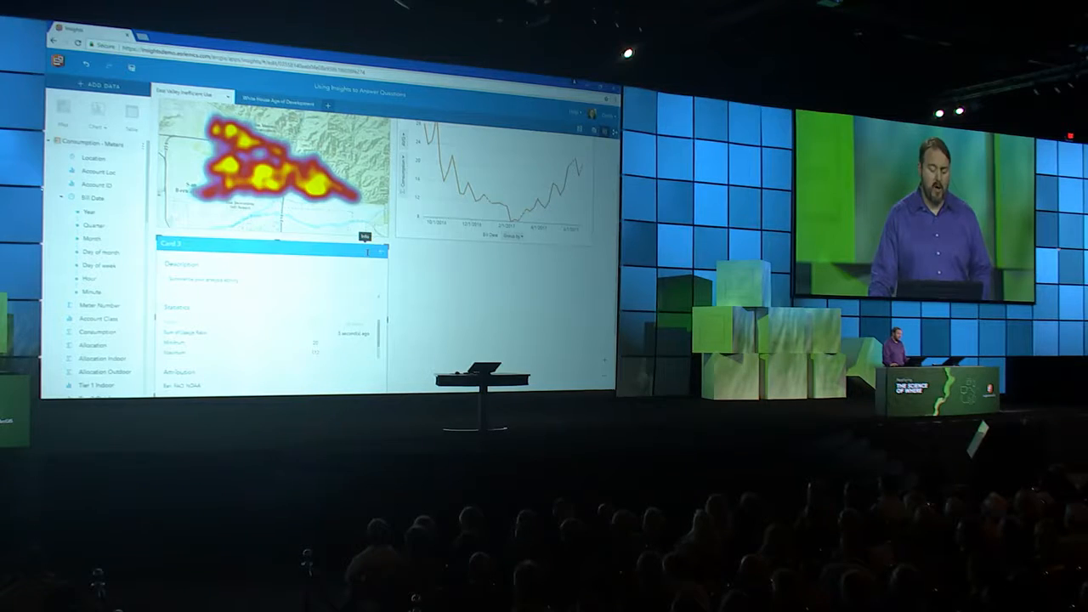
left_click(380, 252)
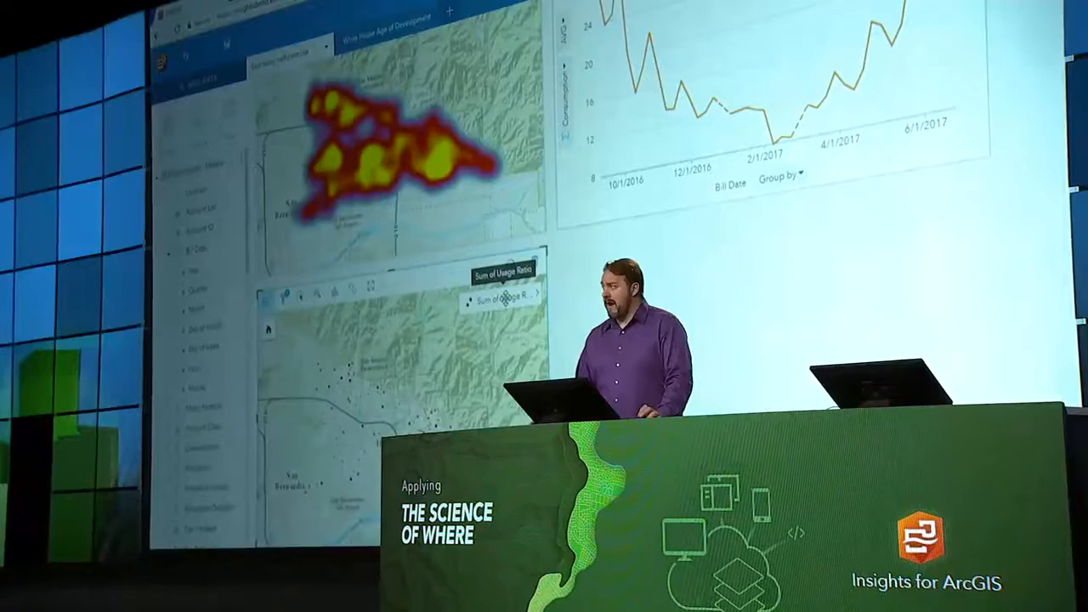
- Create a box plot of Sum of Usage Ratio beside its map and select the highest values above the box
left_click_drag(505, 298, 704, 364)
left_click(672, 241)
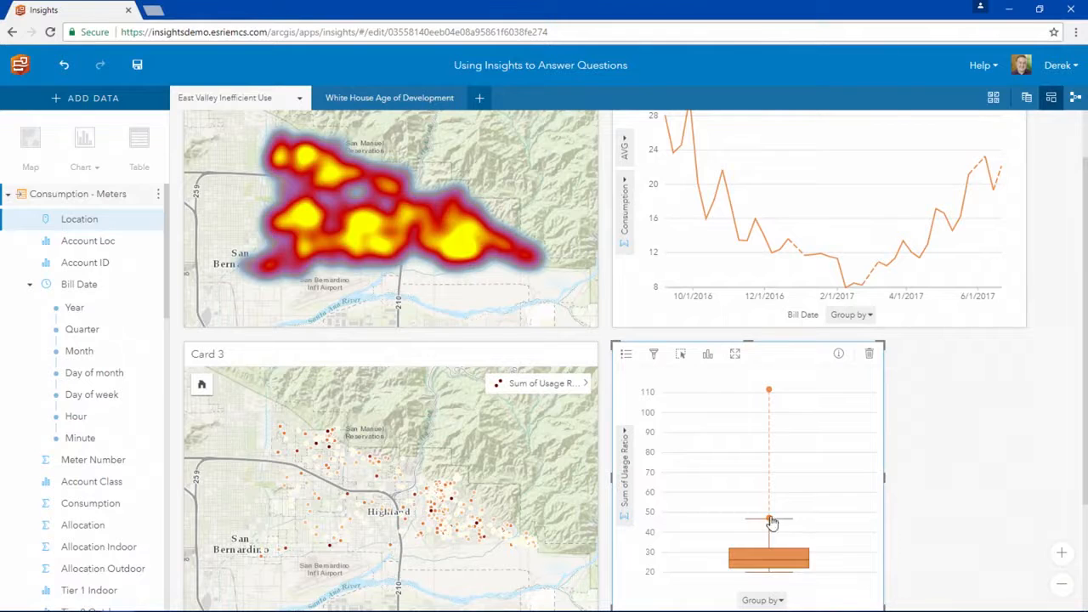
left_click(769, 520)
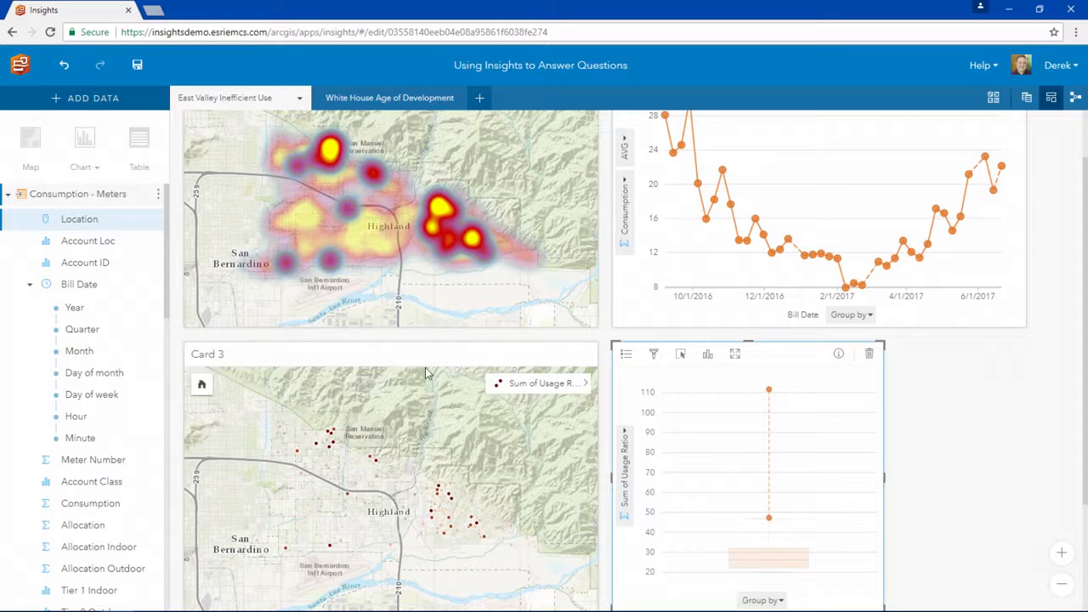
- Maximize the Usage Ratio map card and change its basemap to satellite imagery
left_click(361, 353)
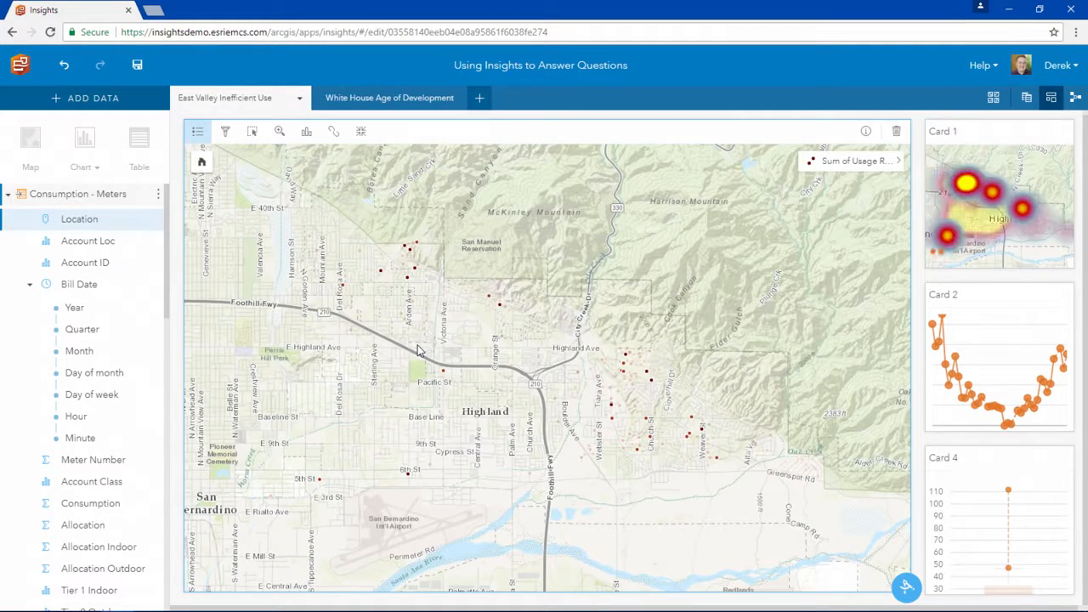
left_click(992, 97)
left_click(933, 202)
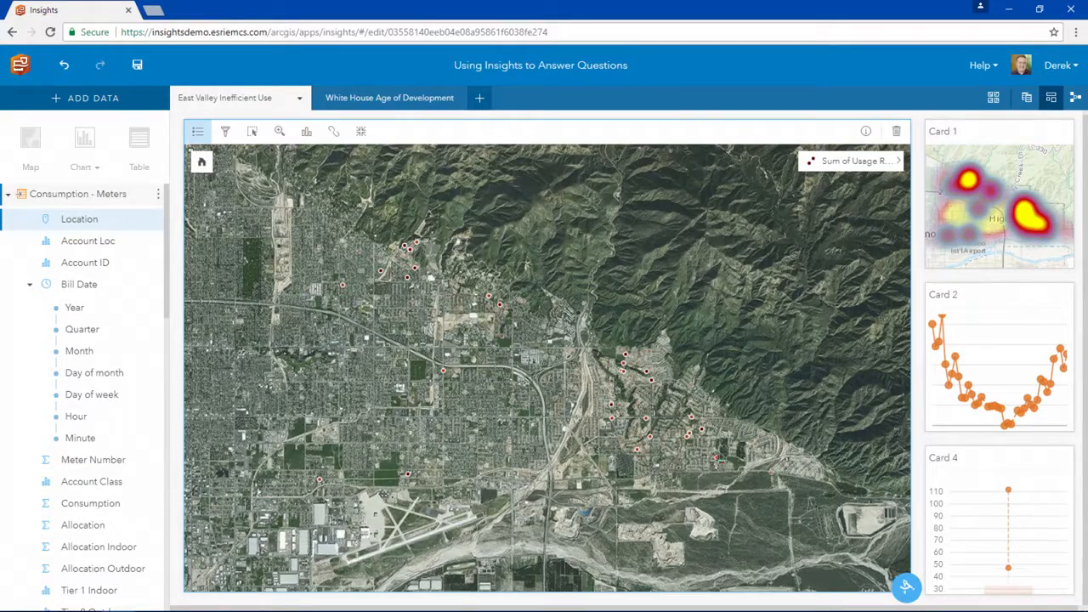
- Examine in close-up imagery the high-ratio property with the pool and lawns next to the orchard in the southeast
left_click_drag(713, 454, 712, 453)
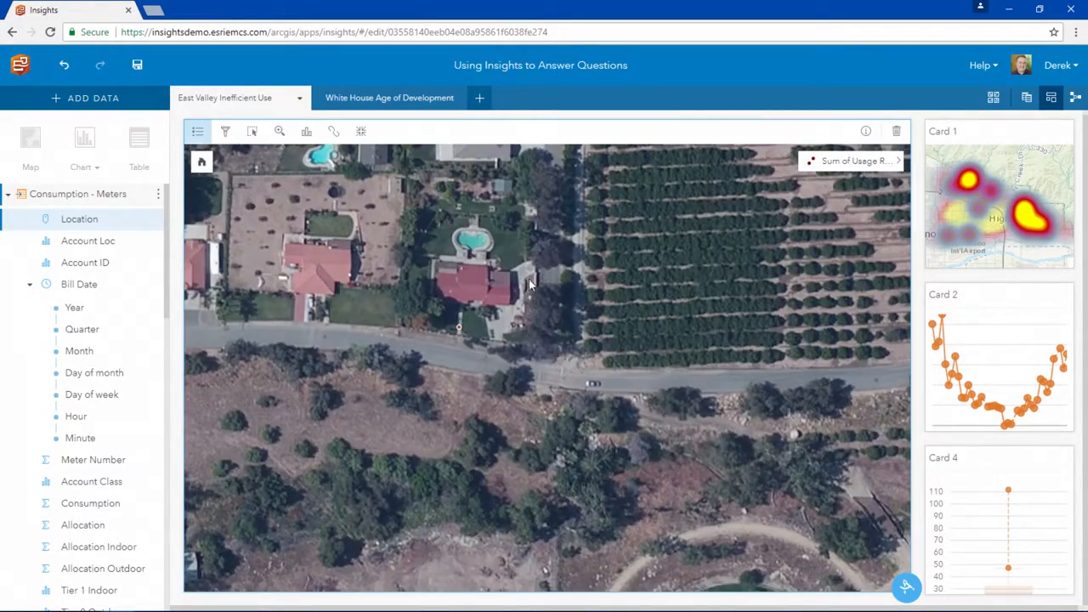
left_click_drag(489, 272, 535, 338)
scroll(523, 332, "up", 1)
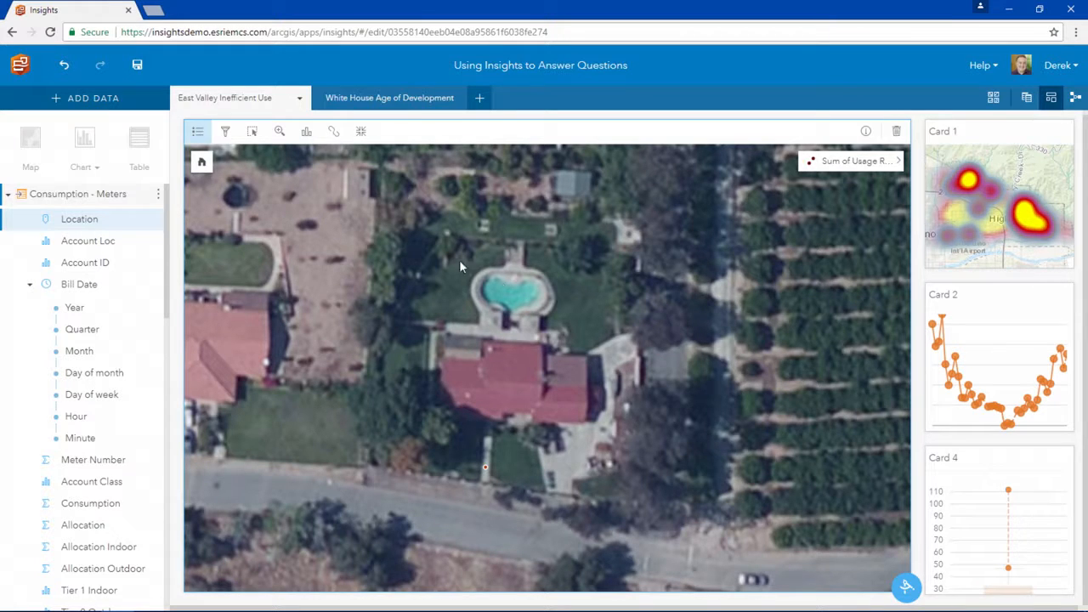
- Check the sharing options of the East Valley Inefficient Use page without sharing it, and display the page's analysis workflow
left_click(299, 100)
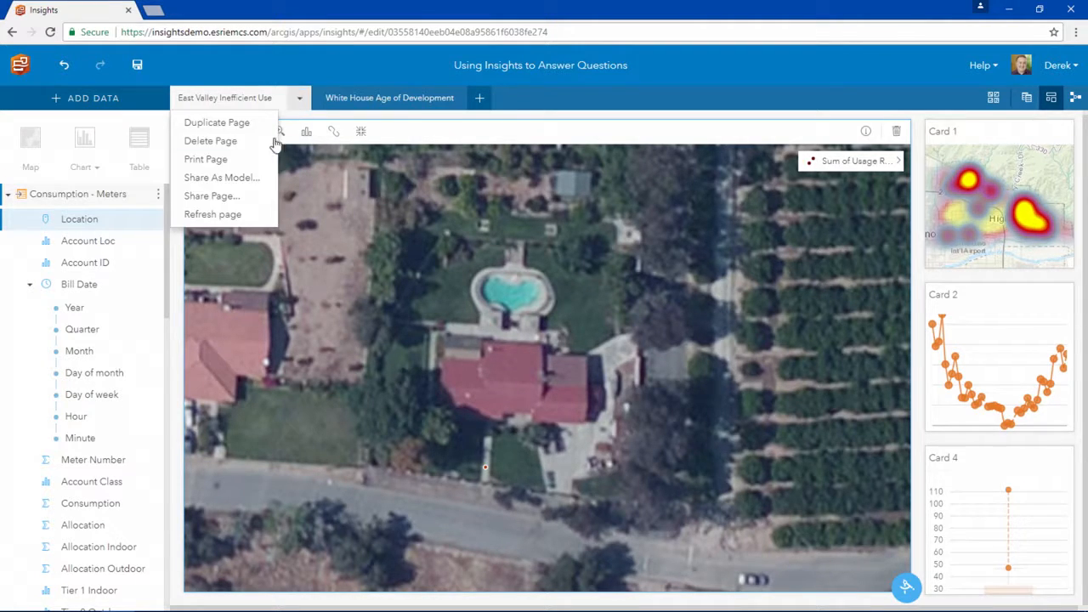
left_click(229, 195)
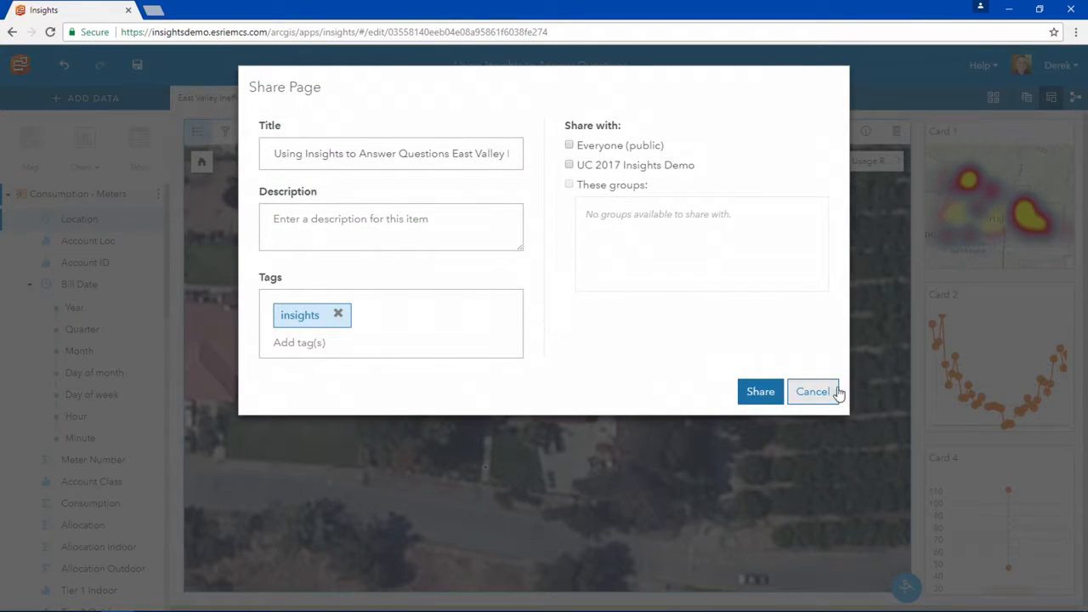
left_click(812, 392)
left_click(1075, 98)
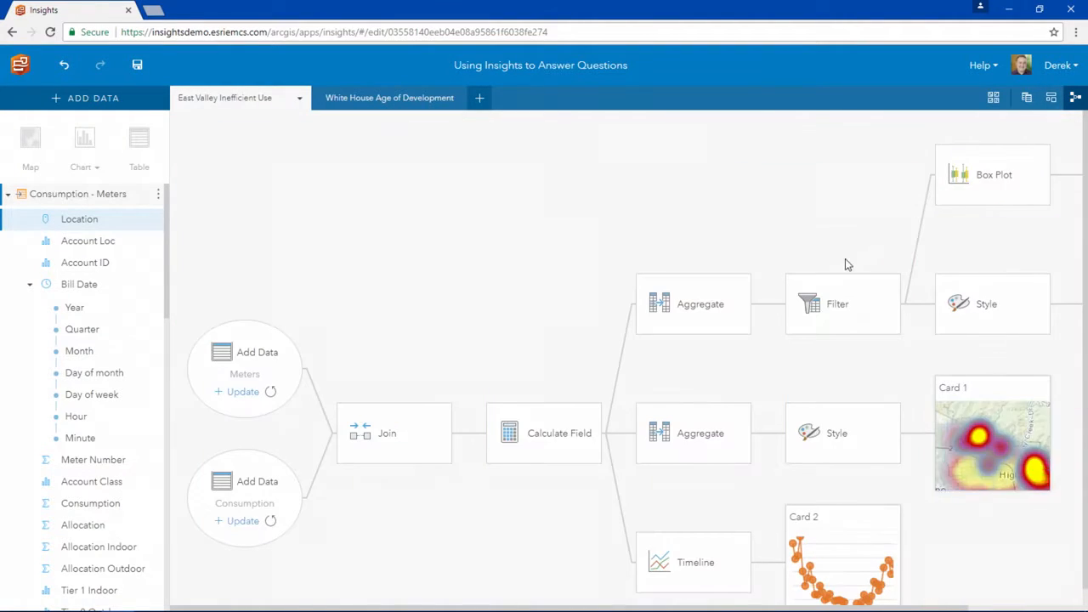